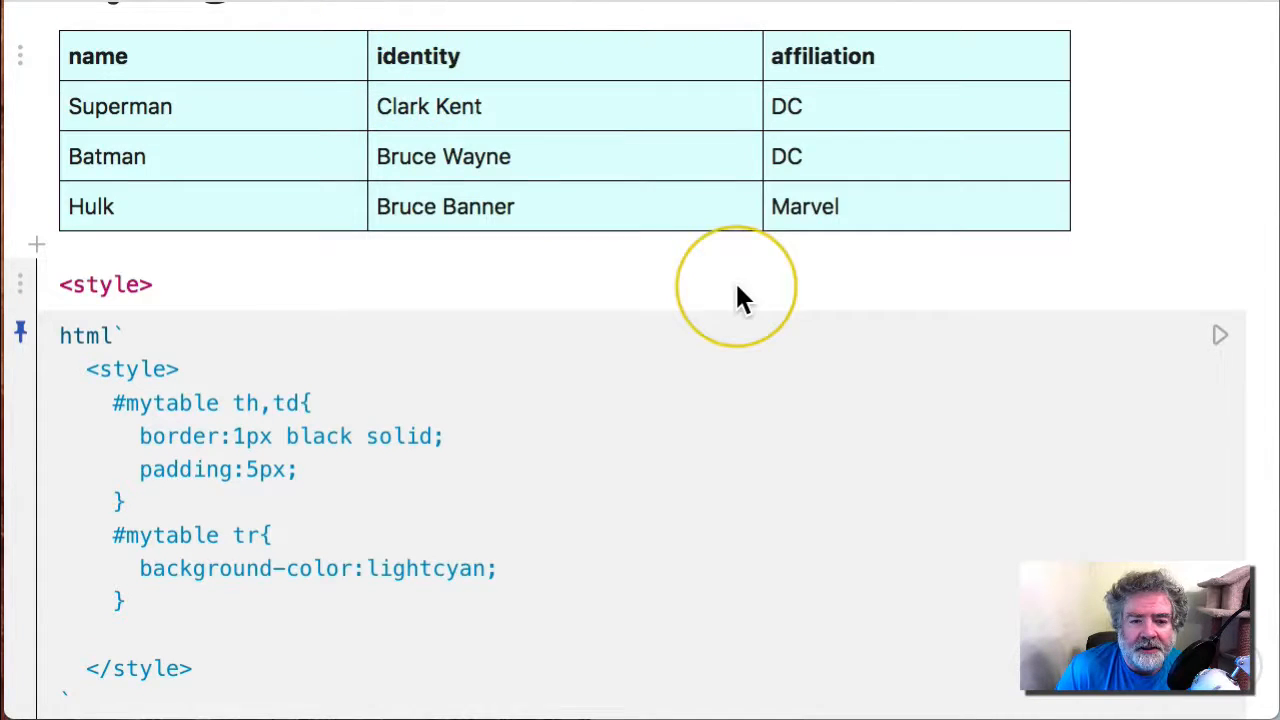
pyautogui.scroll(1, 740, 295)
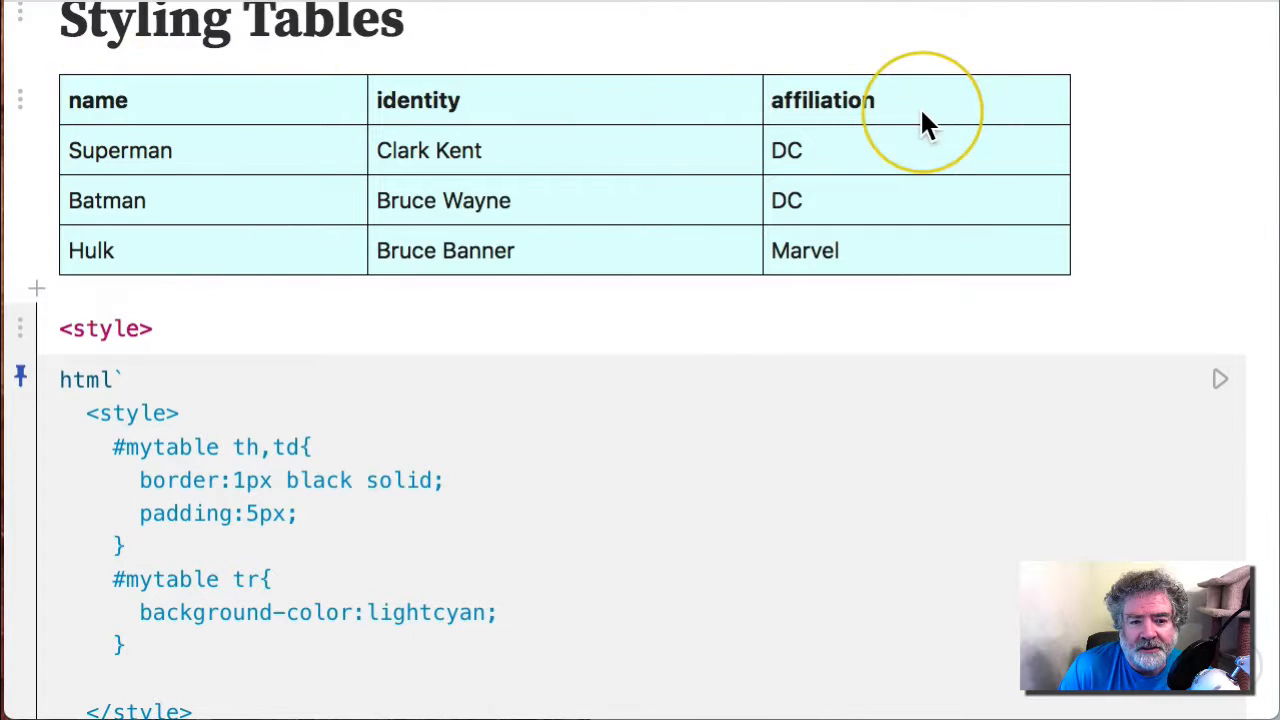
pyautogui.scroll(-1, 510, 360)
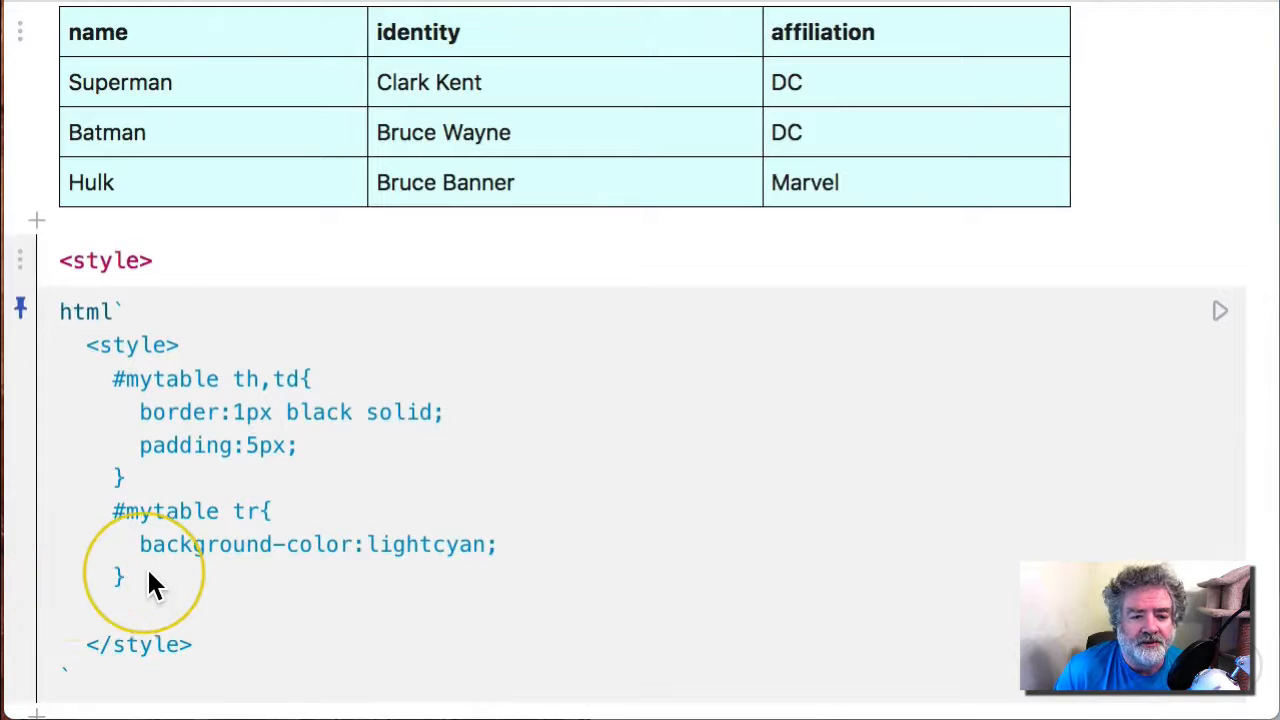
# - Add a '#mytable tr:first-child' rule with background-color lightgrey and re-run the style cell
pyautogui.click(140, 577)
pyautogui.press('Return')
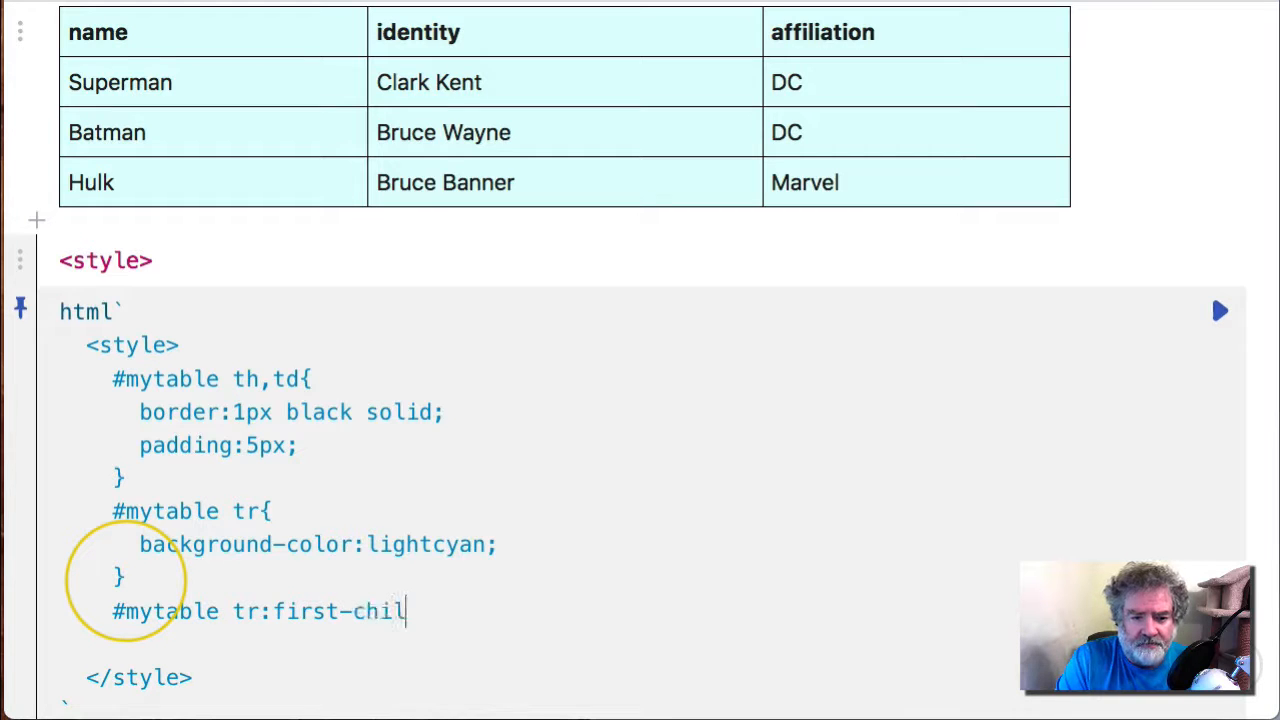
pyautogui.write('{}')
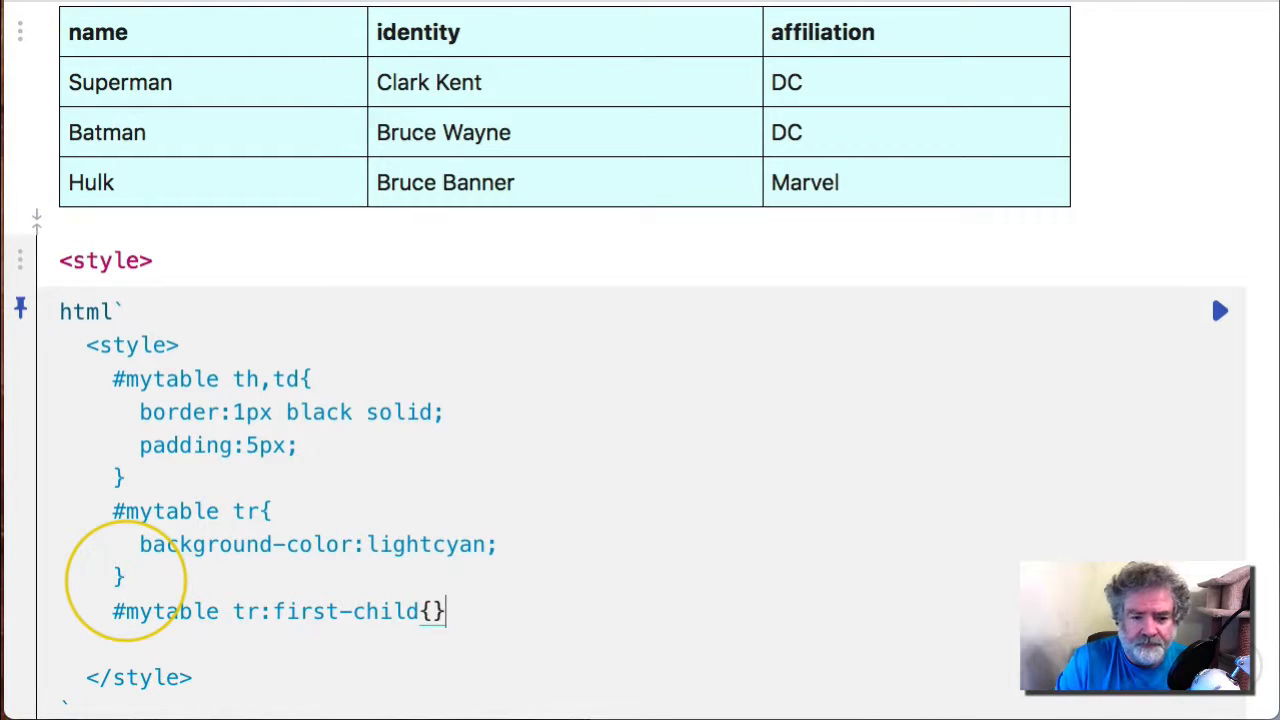
pyautogui.press('Return')
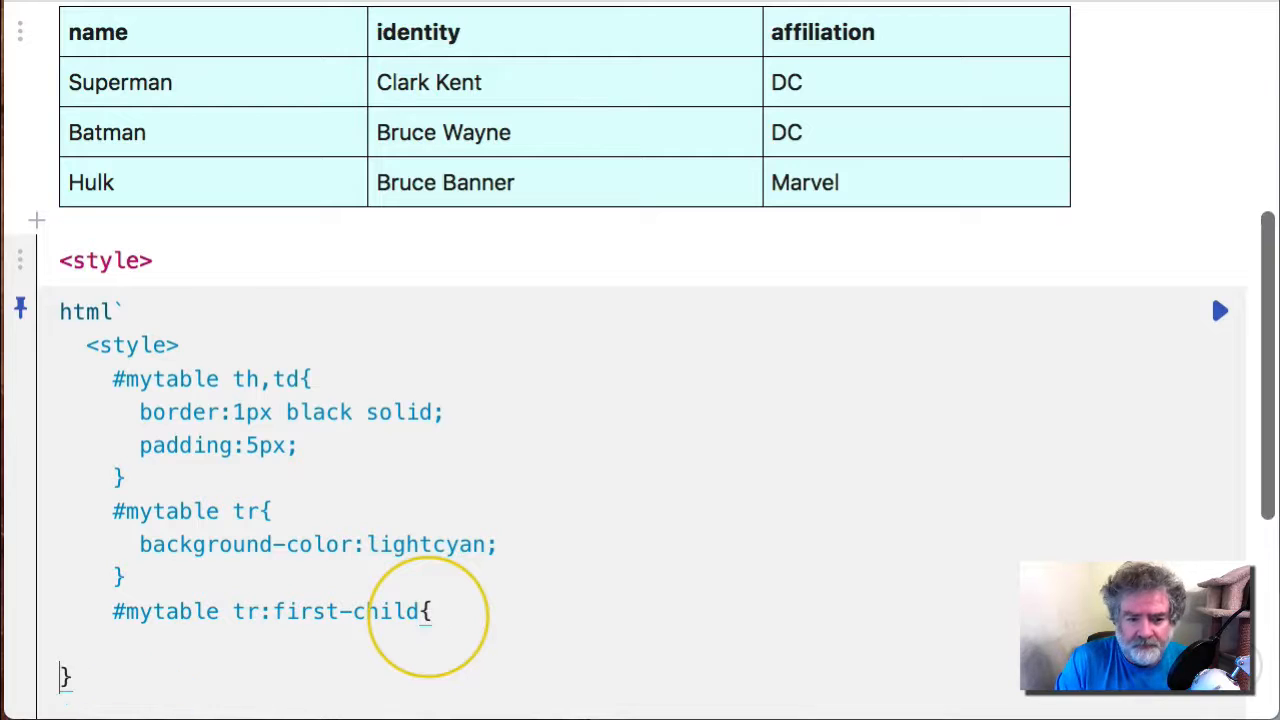
pyautogui.press('Return')
pyautogui.write('backgroun')
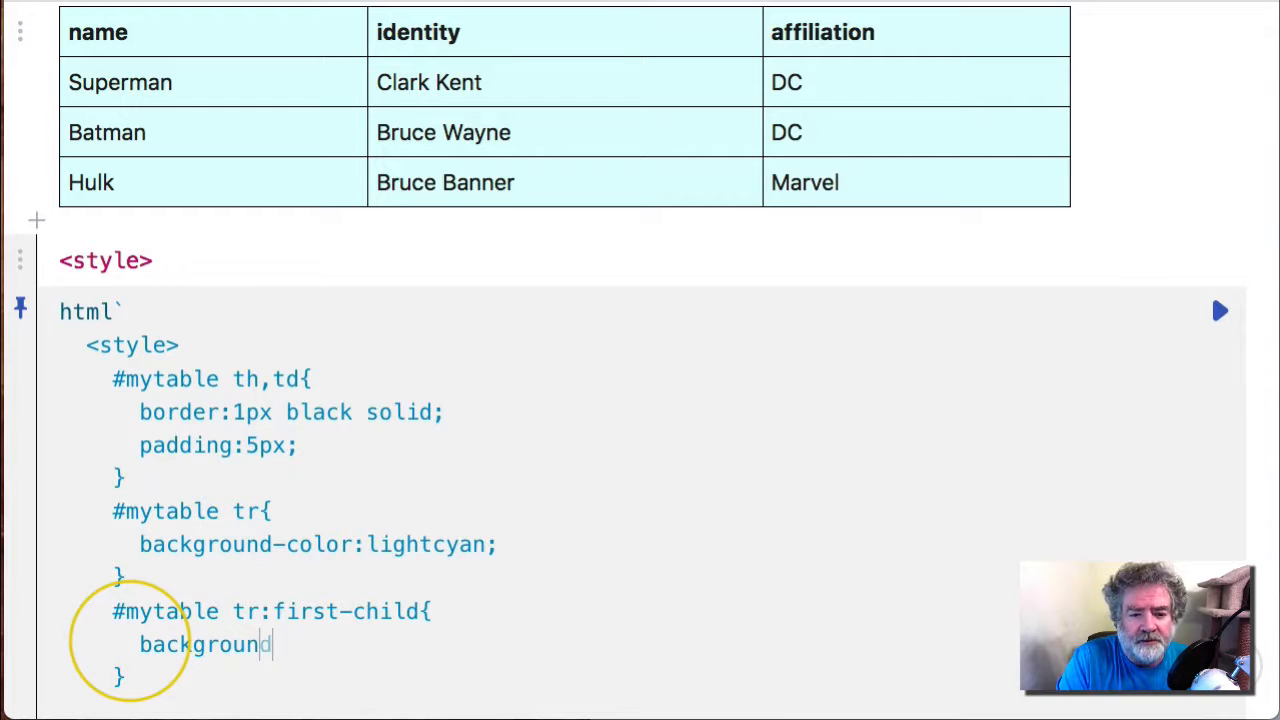
pyautogui.write('d-color:lightgrey;')
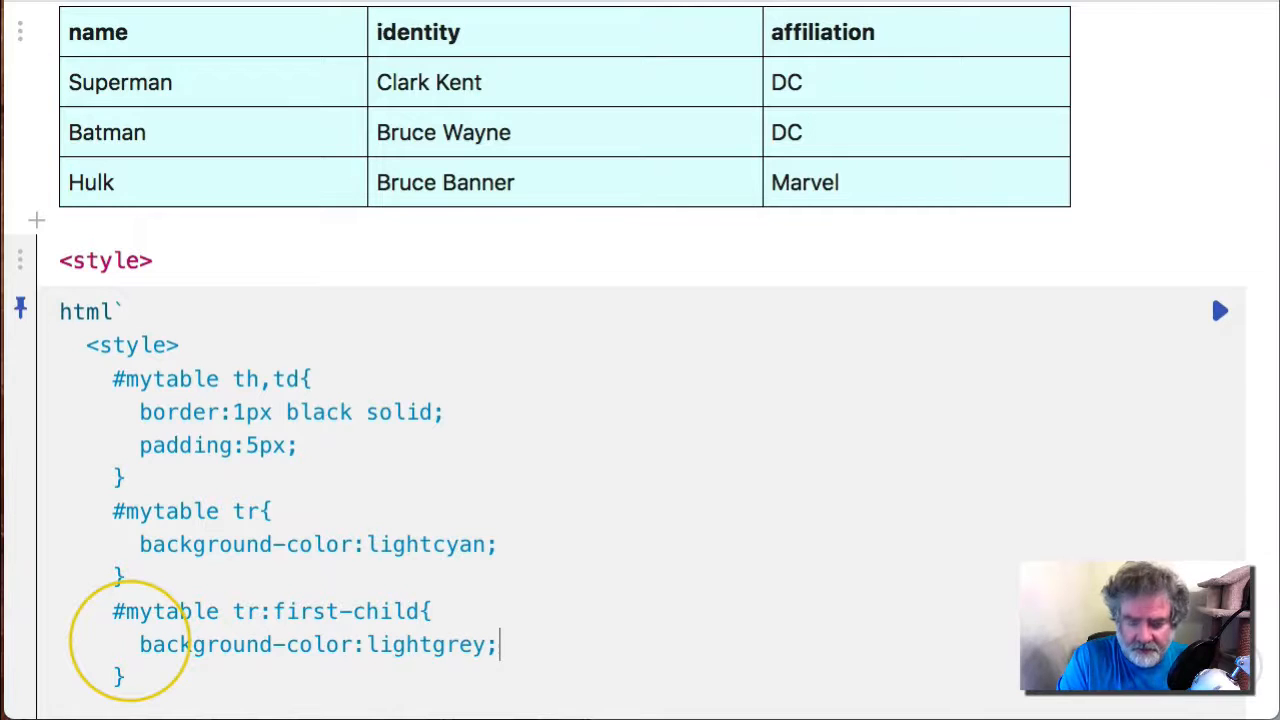
pyautogui.hotkey('shift', 'Return')
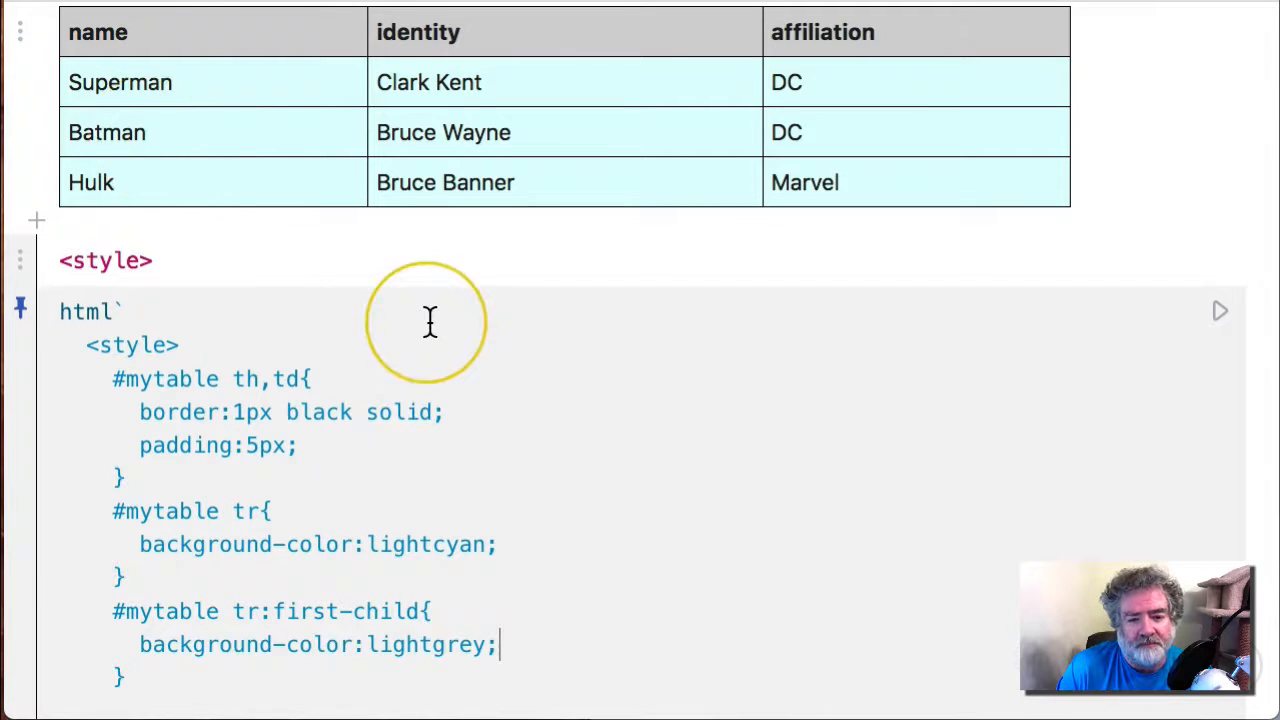
pyautogui.scroll(-3, 430, 320)
# - Add a '#mytable tr:nth-child(odd)' rule with background-color white and re-run the style cell
pyautogui.click(175, 545)
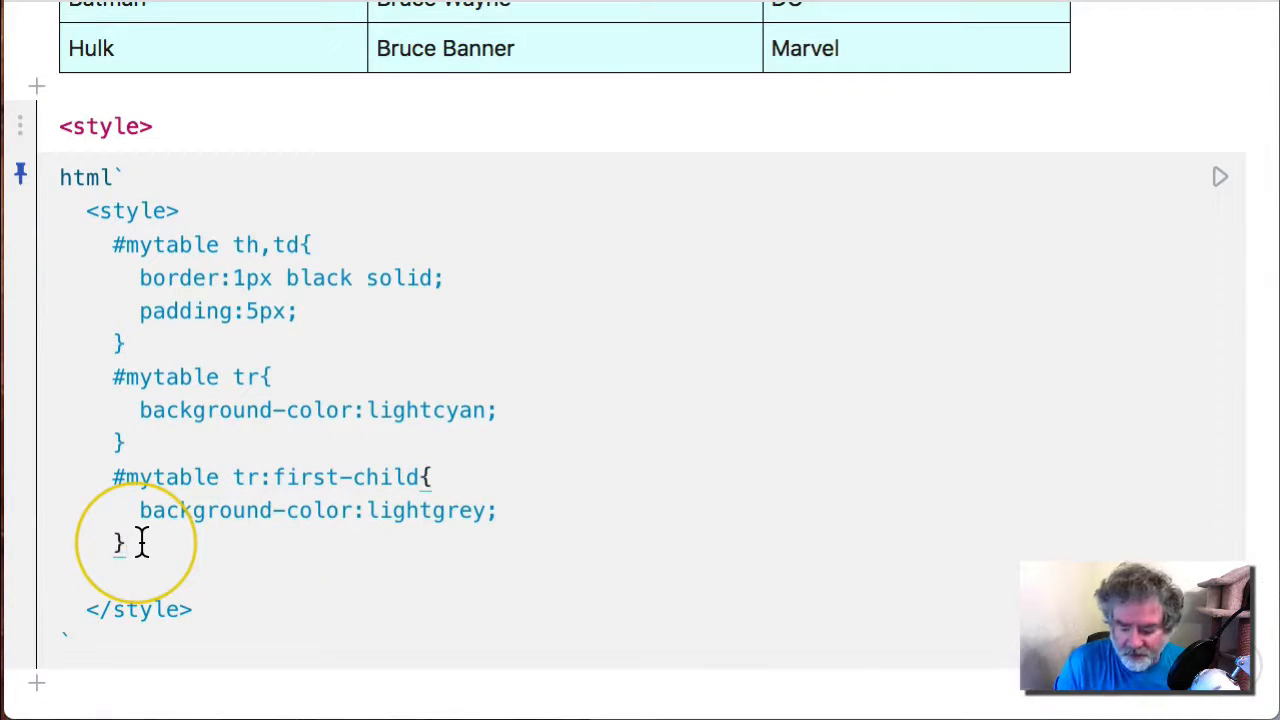
pyautogui.press('Return')
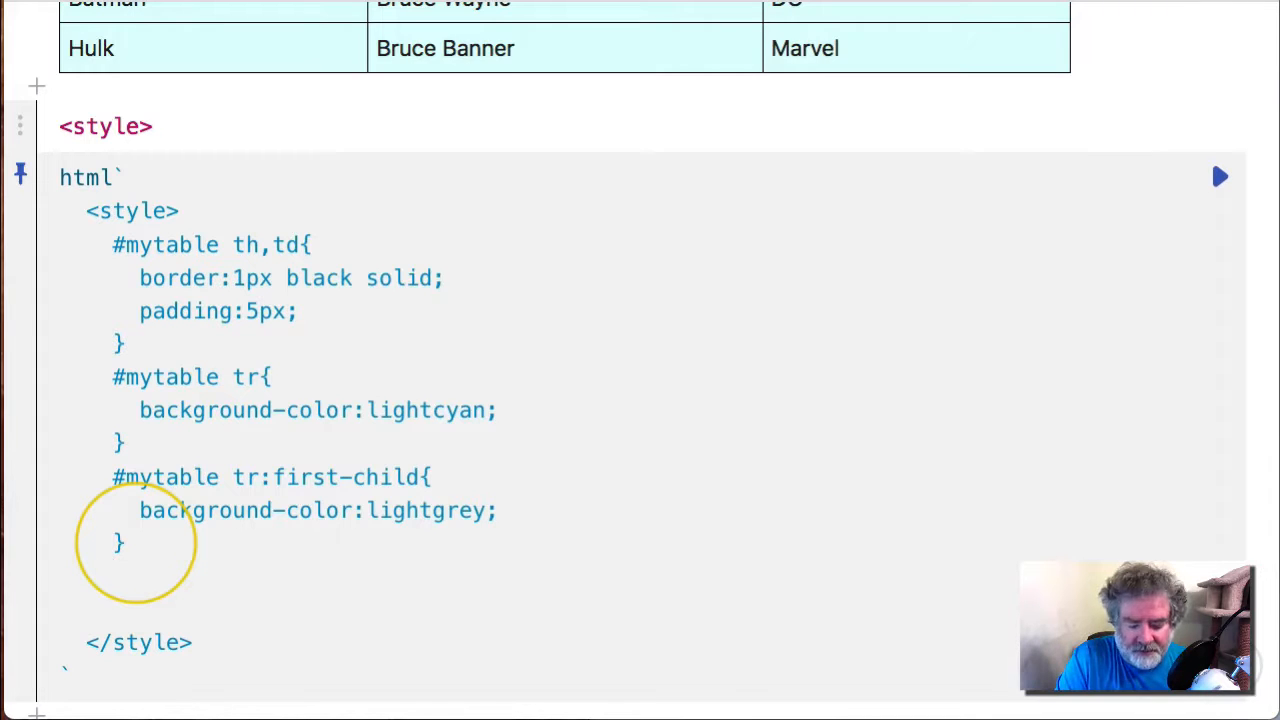
pyautogui.write('#mytable tr:nth-child(')
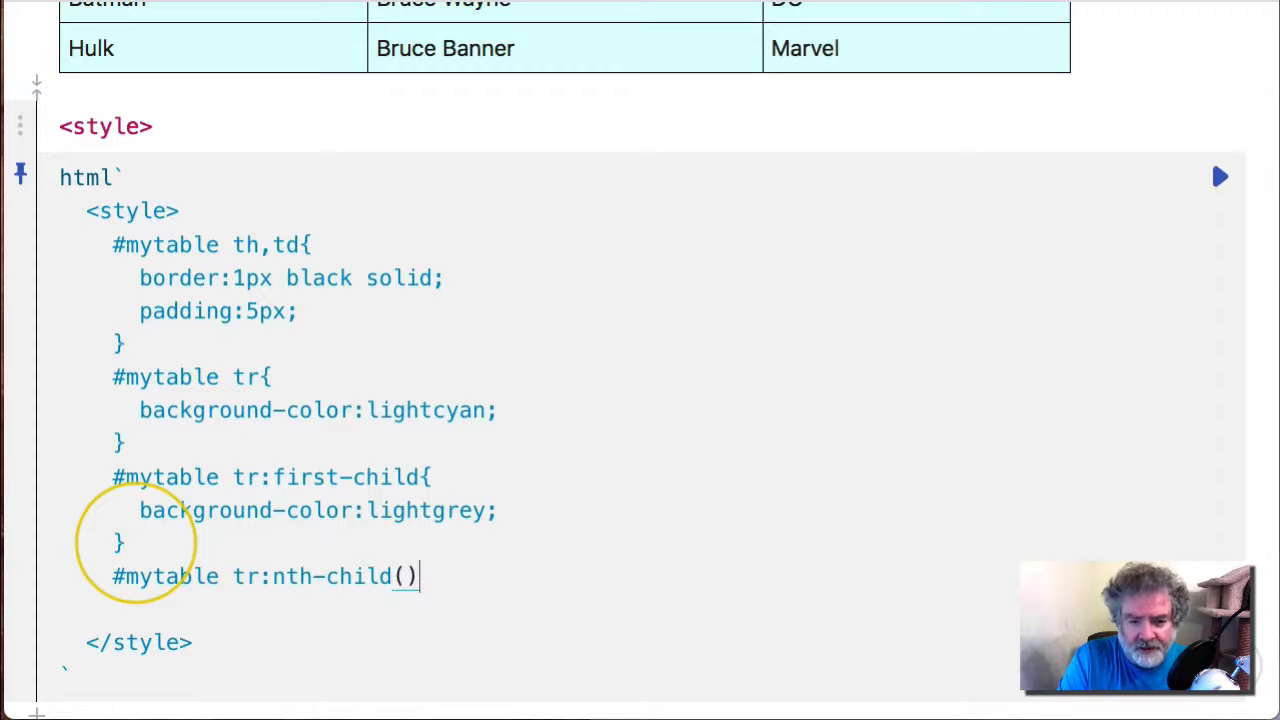
pyautogui.click(408, 576)
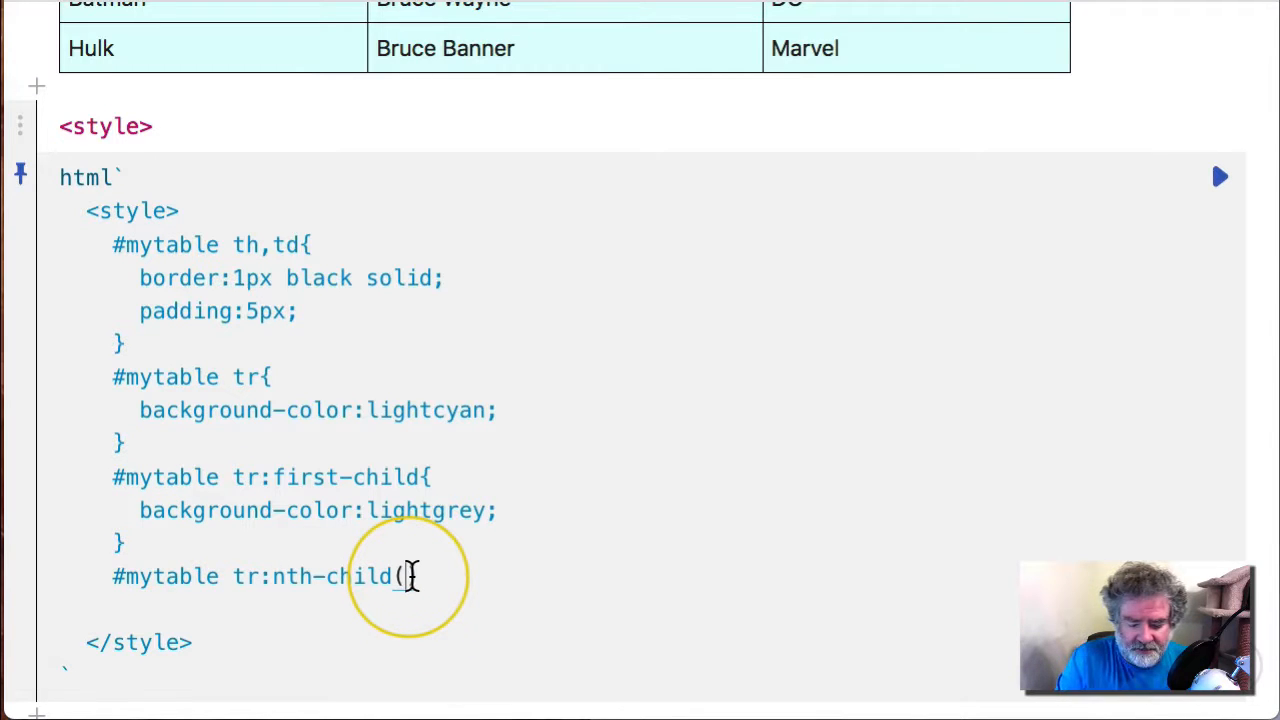
pyautogui.write('odd')
pyautogui.click(481, 565)
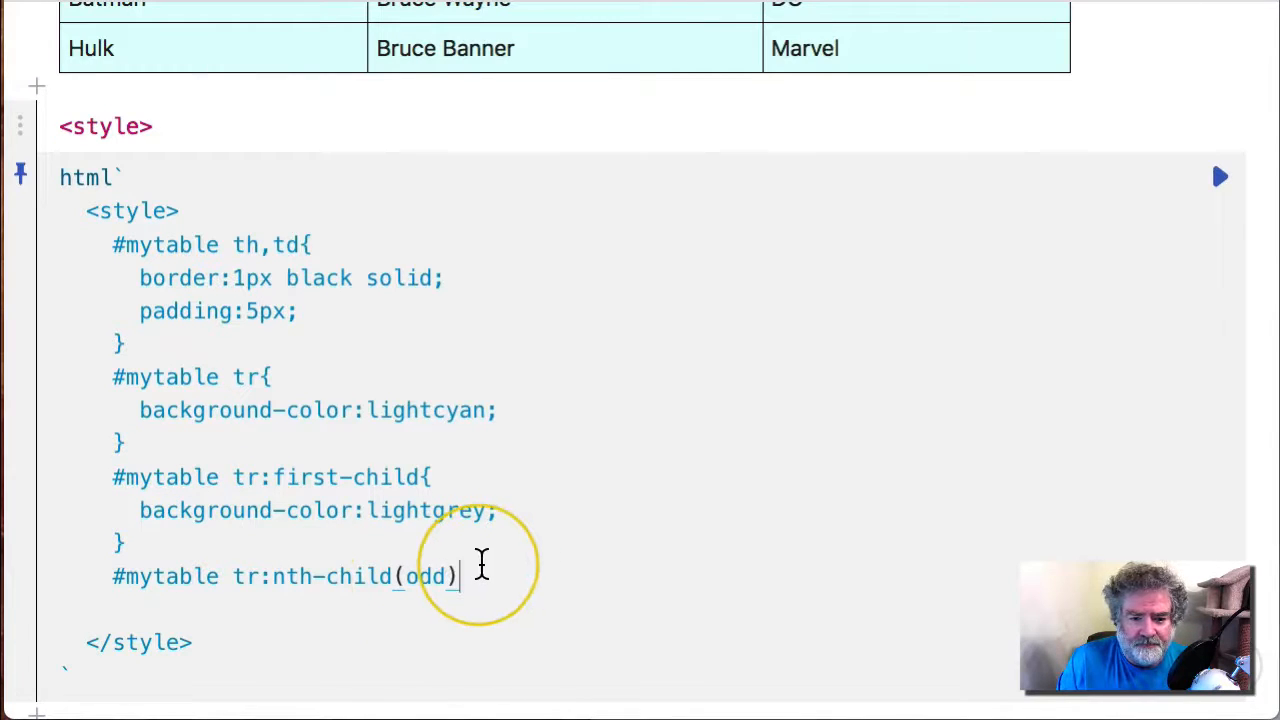
pyautogui.write('{}')
pyautogui.click(472, 576)
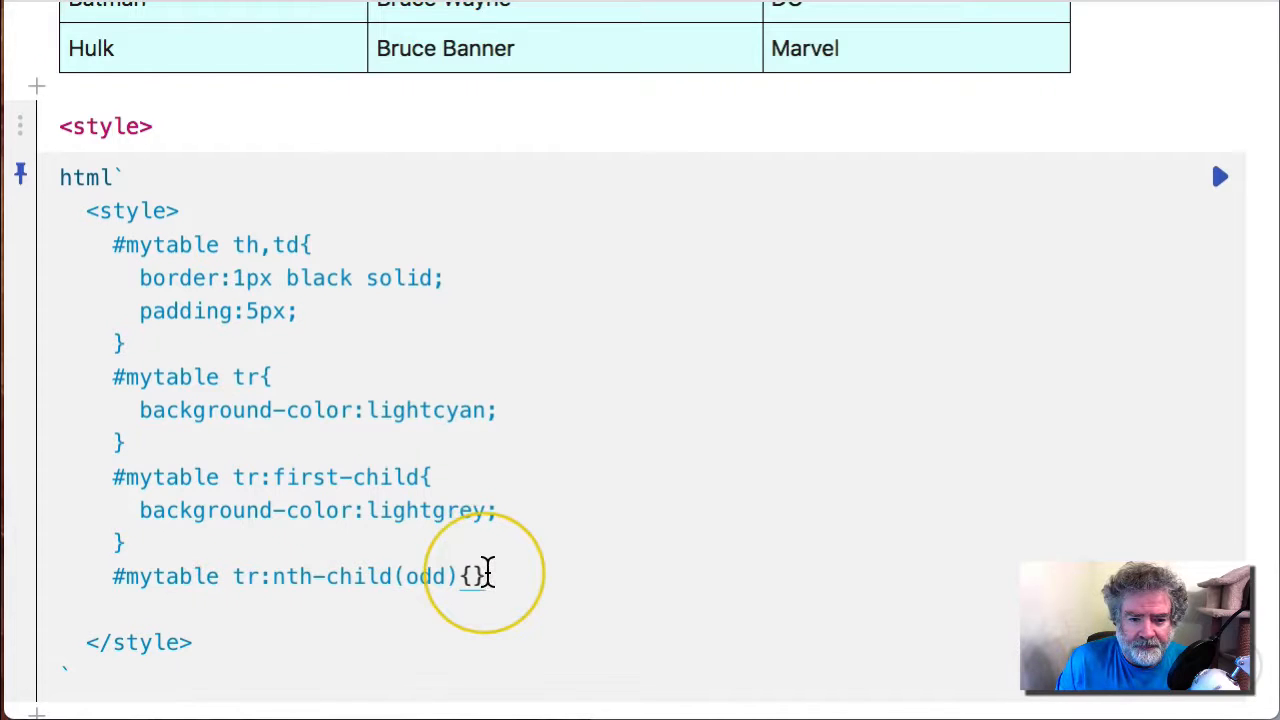
pyautogui.press('Return')
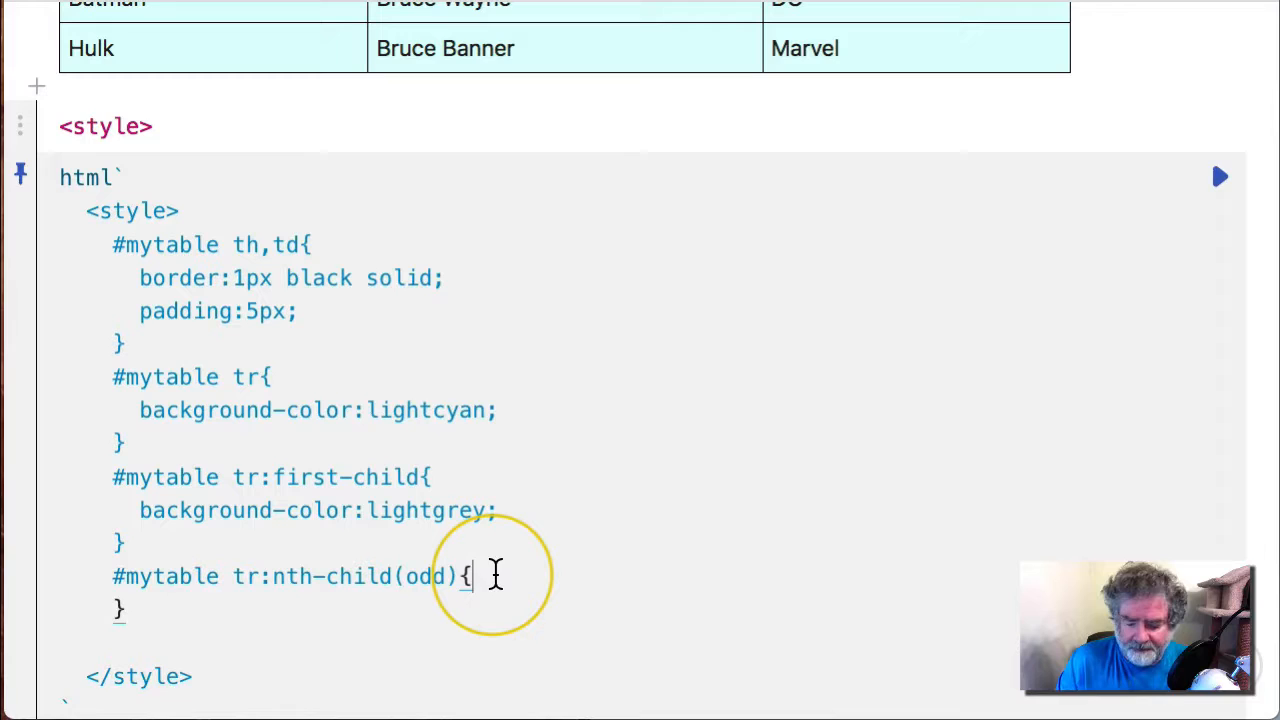
pyautogui.press('Return')
pyautogui.write('background-color:white')
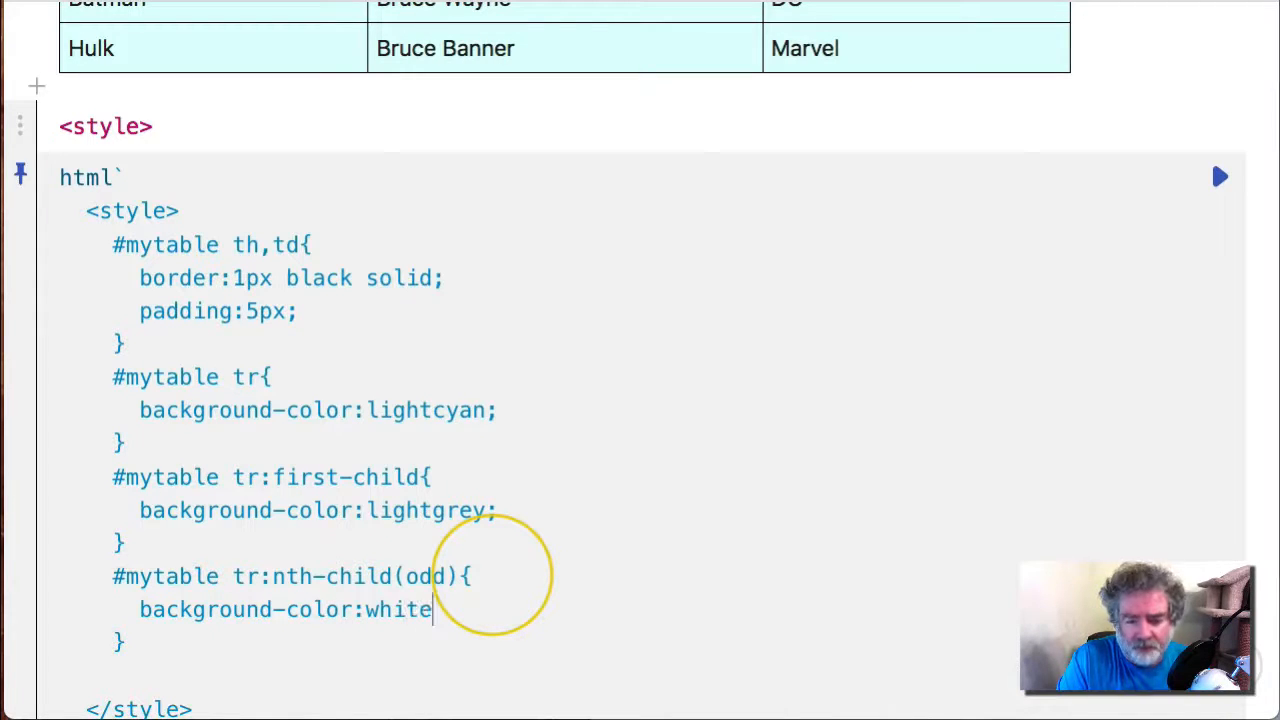
pyautogui.write(';')
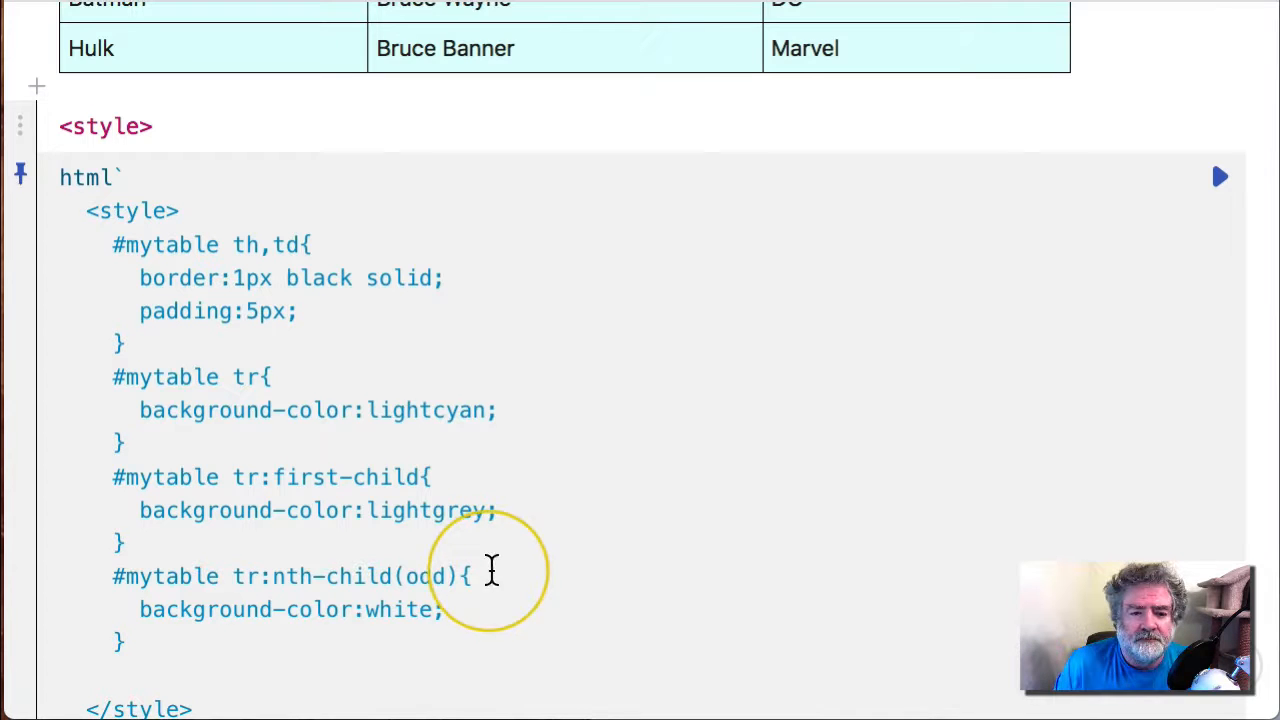
pyautogui.click(1220, 178)
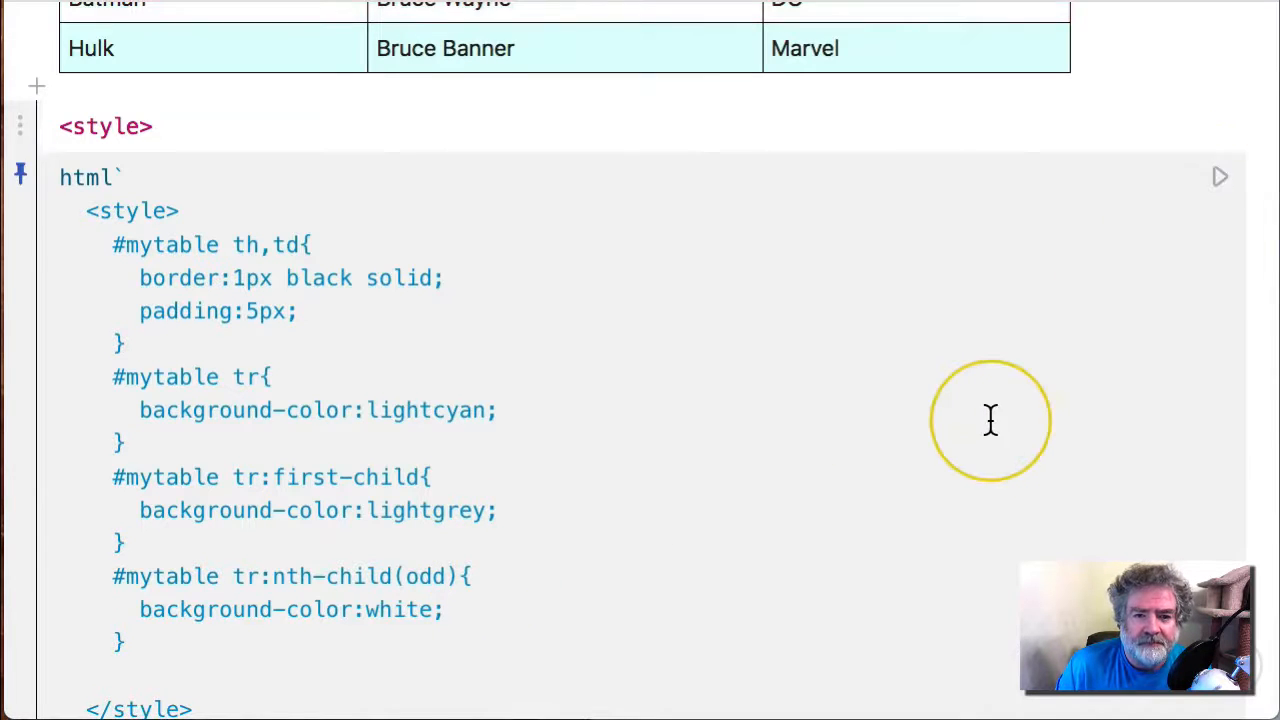
pyautogui.scroll(2, 990, 420)
pyautogui.scroll(3, 750, 400)
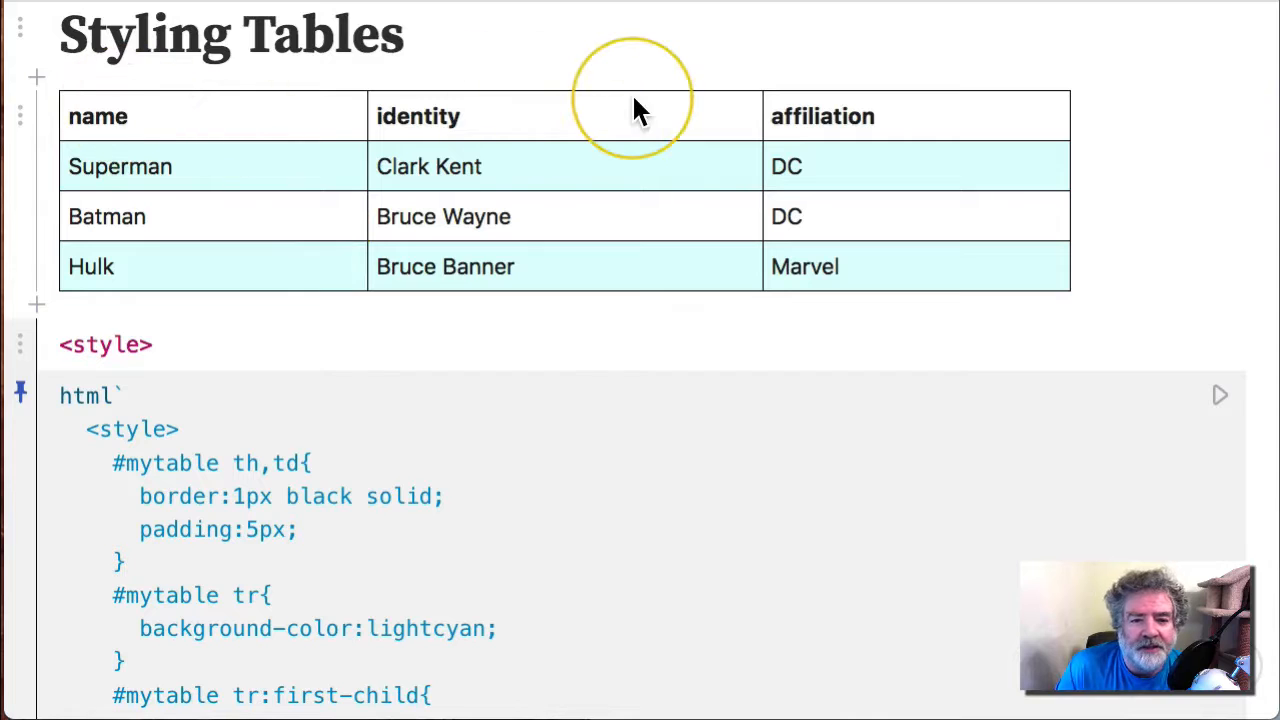
pyautogui.scroll(-1, 648, 418)
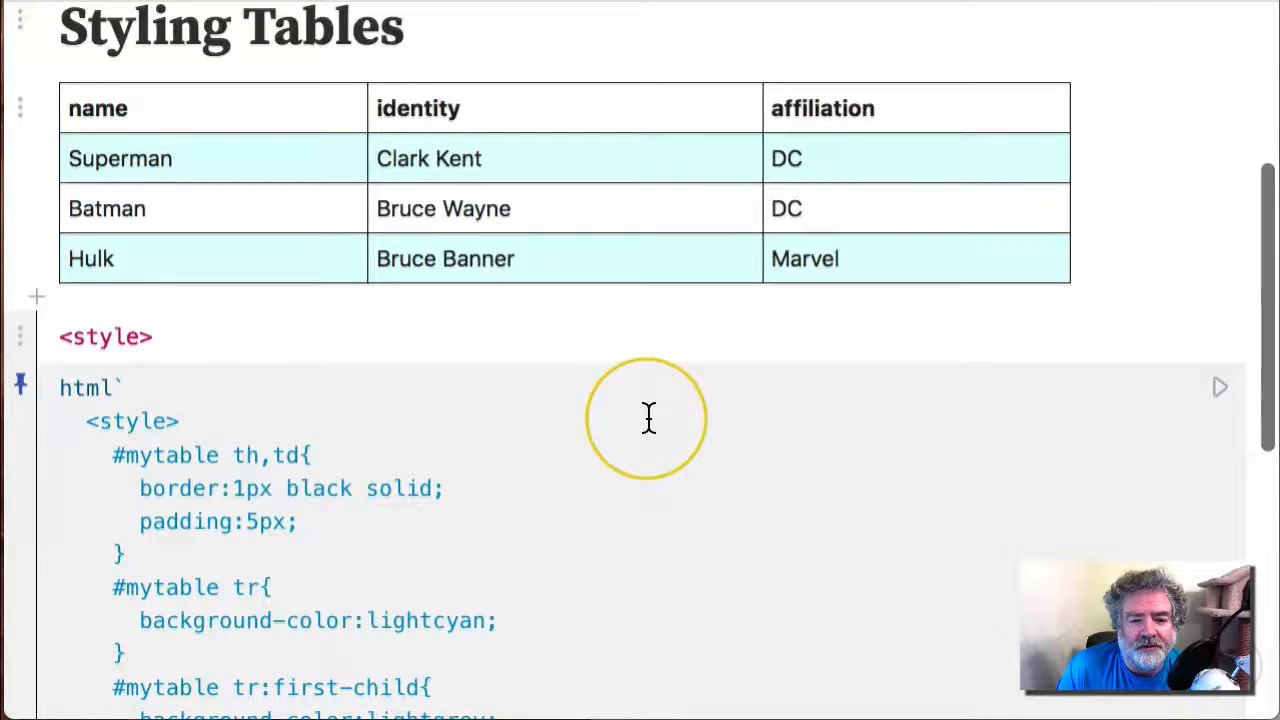
pyautogui.scroll(-4, 648, 418)
pyautogui.scroll(-1, 648, 418)
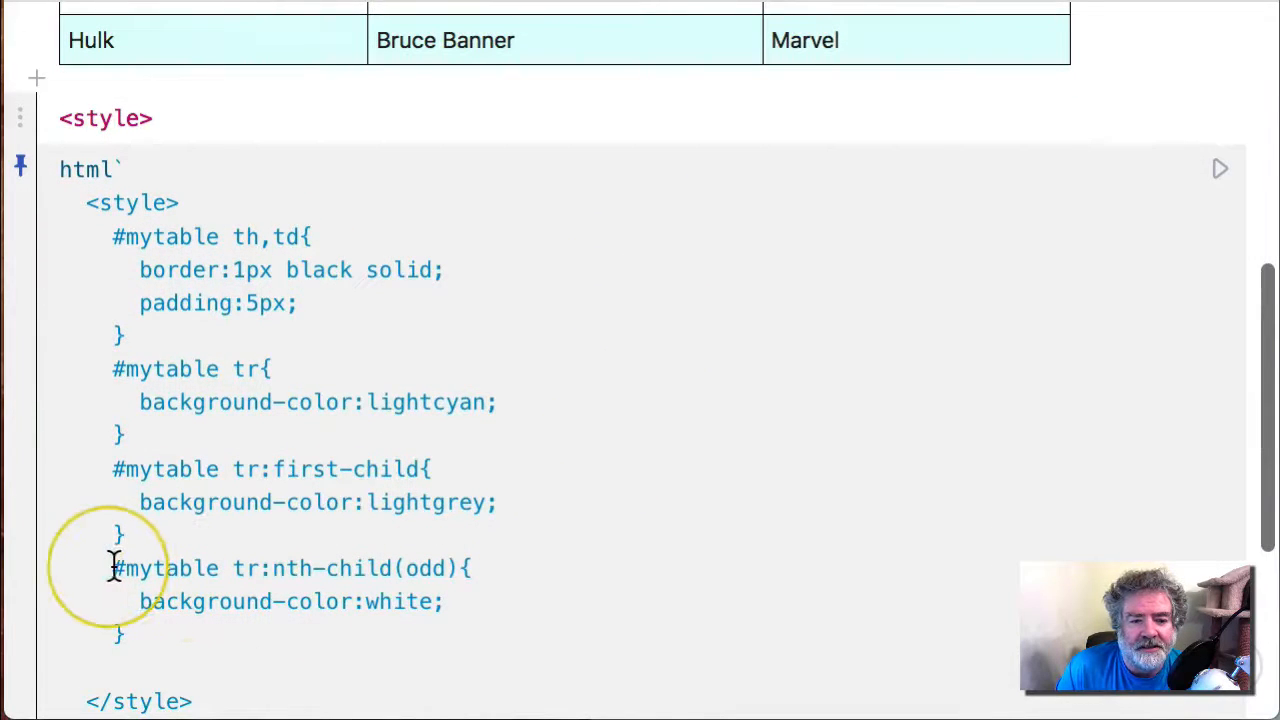
# - Move the first-child rule below the nth-child(odd) rule and tidy the leftover blank line
pyautogui.moveTo(112, 527); pyautogui.dragTo(155, 620)
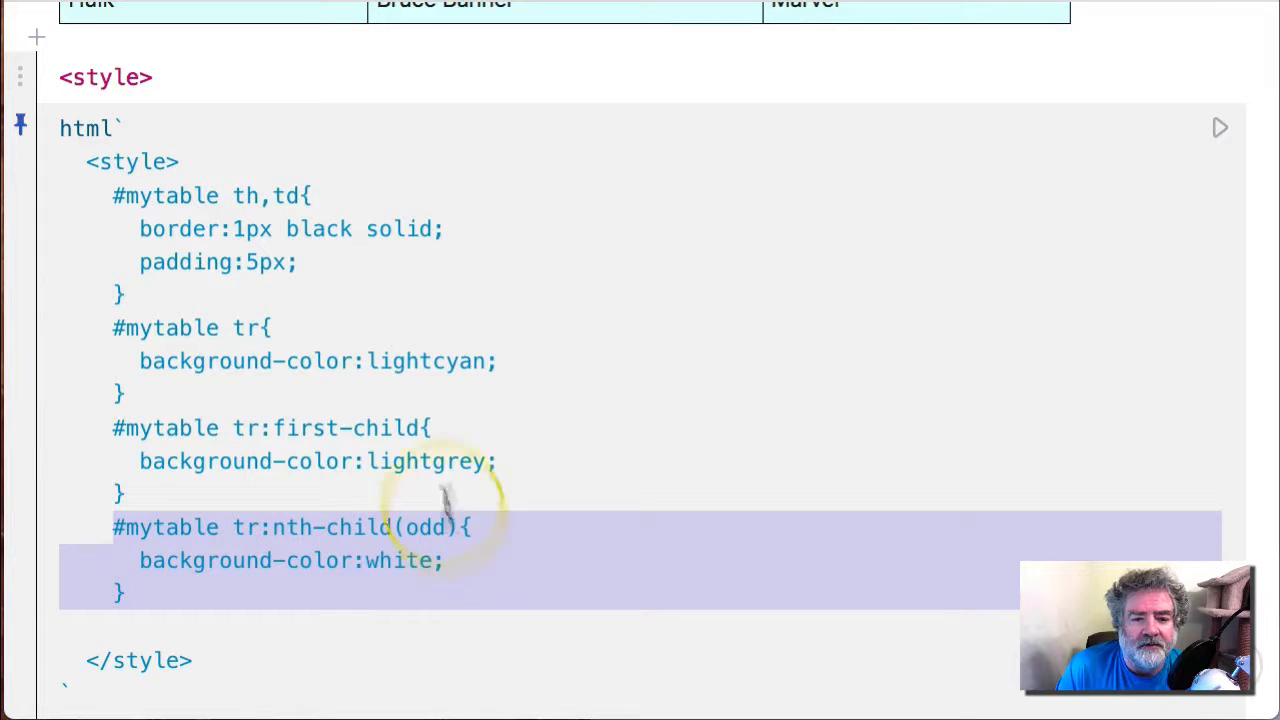
pyautogui.moveTo(112, 428)
pyautogui.mouseDown()
pyautogui.moveTo(145, 493)
pyautogui.moveTo(150, 598)
pyautogui.mouseUp()
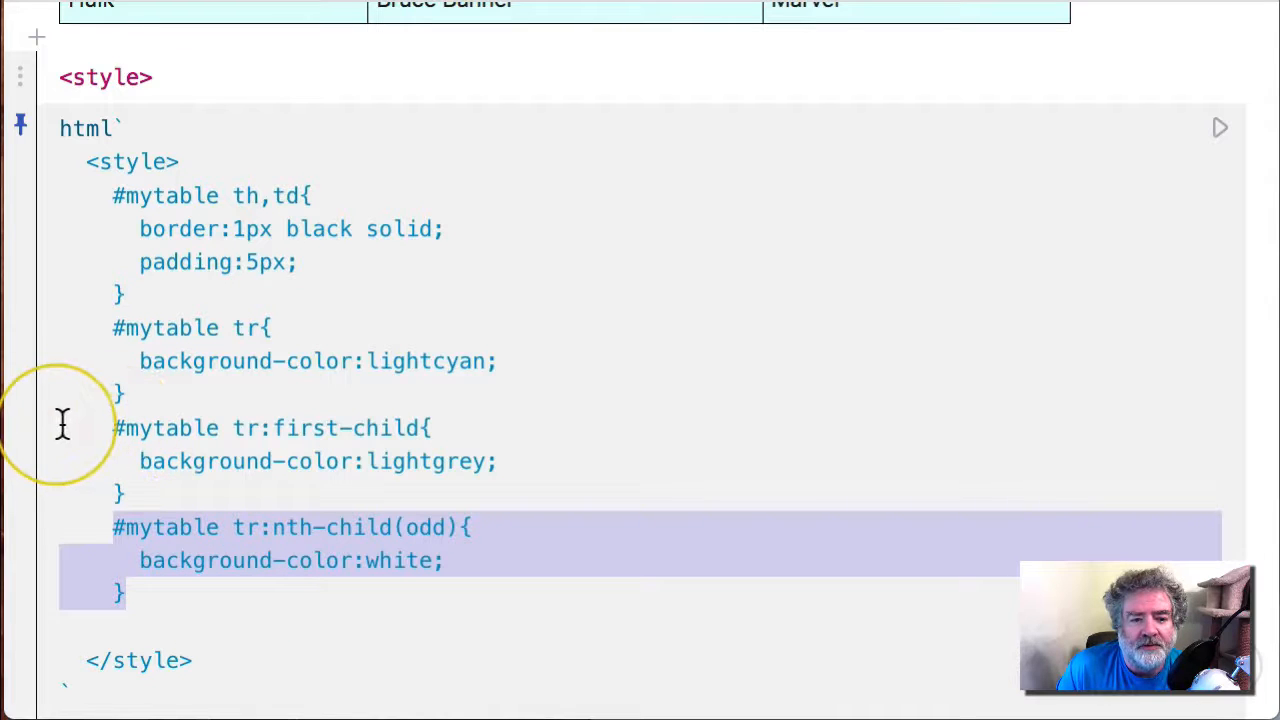
pyautogui.moveTo(112, 428); pyautogui.dragTo(147, 490)
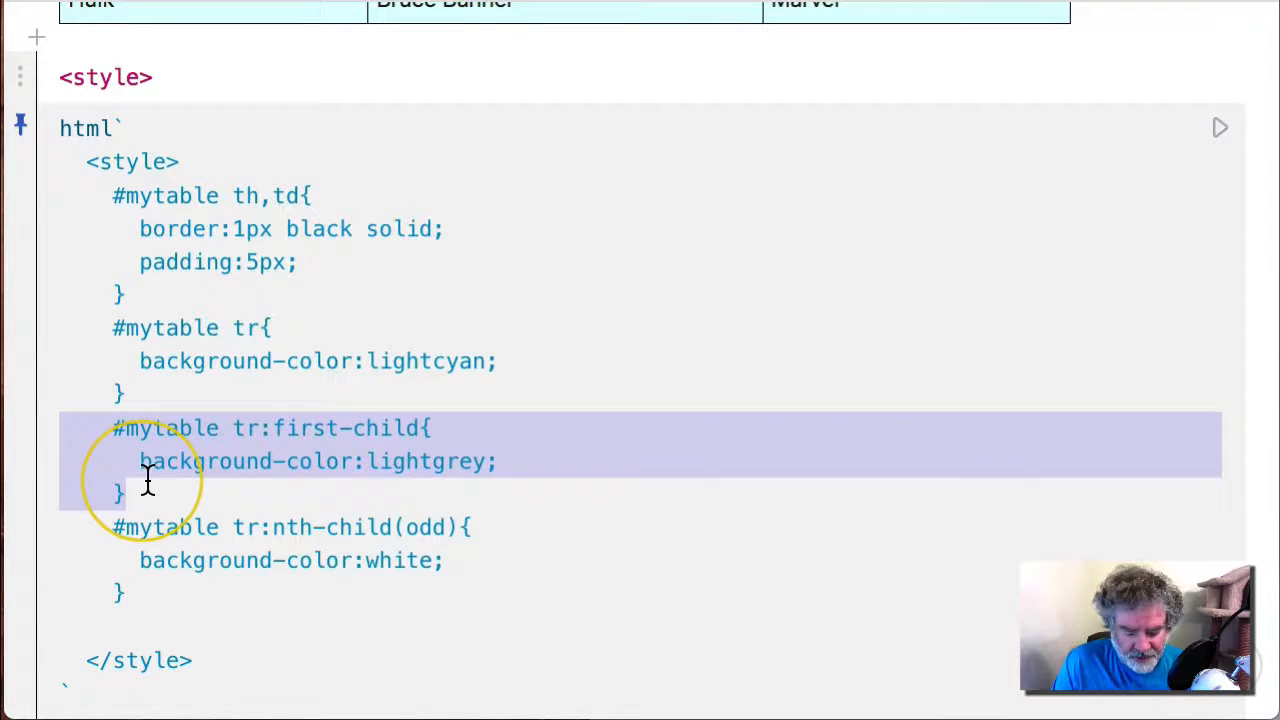
pyautogui.press('BackSpace')
pyautogui.click(155, 527)
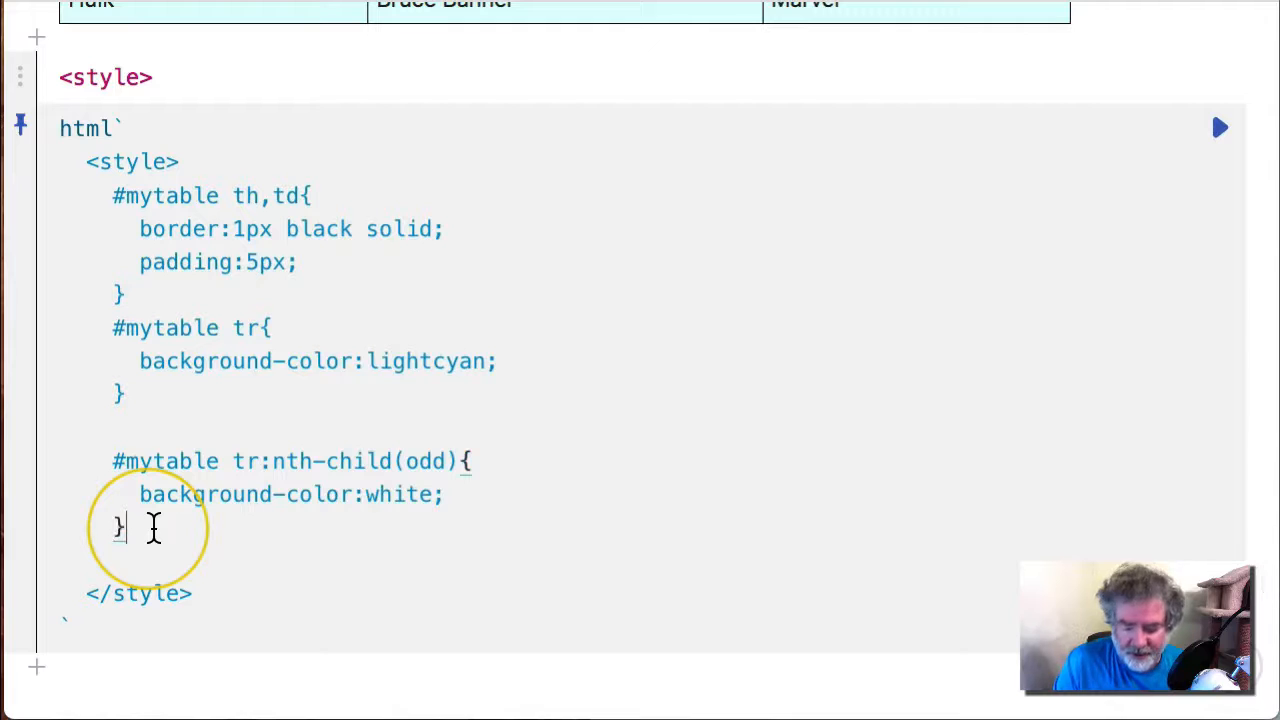
pyautogui.press('Return')
pyautogui.write('#mytable tr:first-child{       background-color:lightgrey;     }')
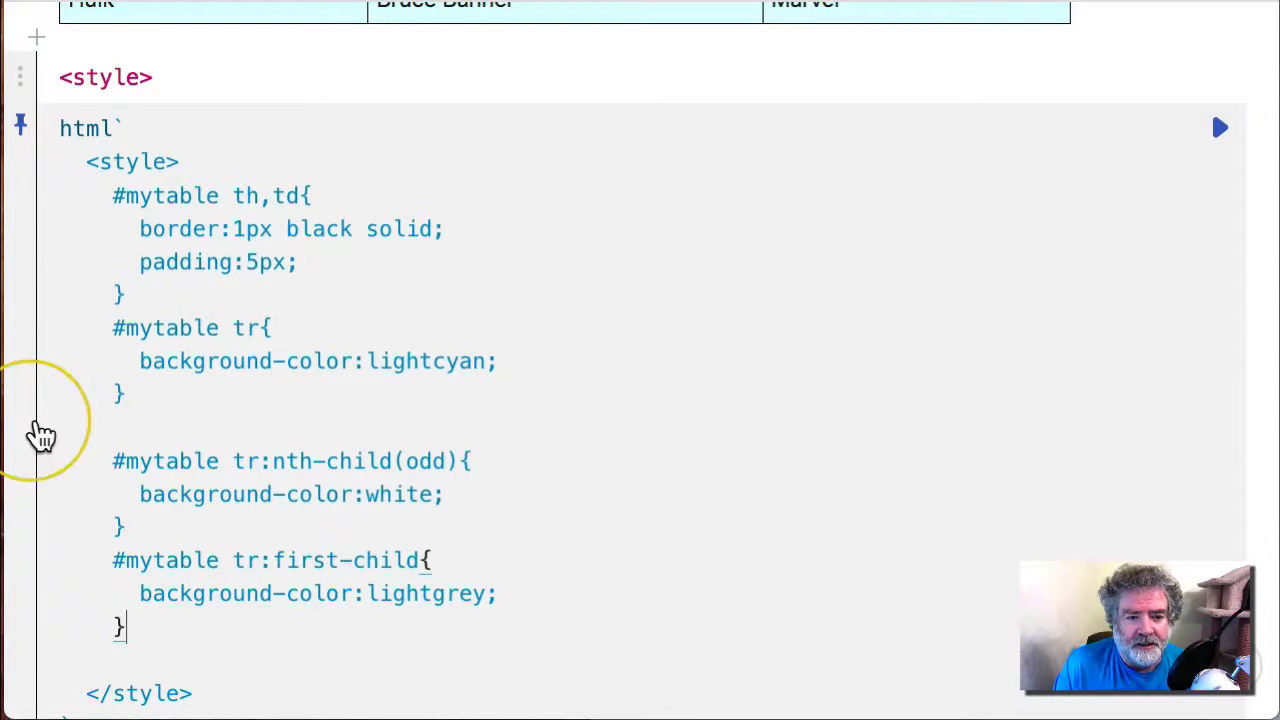
pyautogui.click(50, 428)
pyautogui.press('BackSpace')
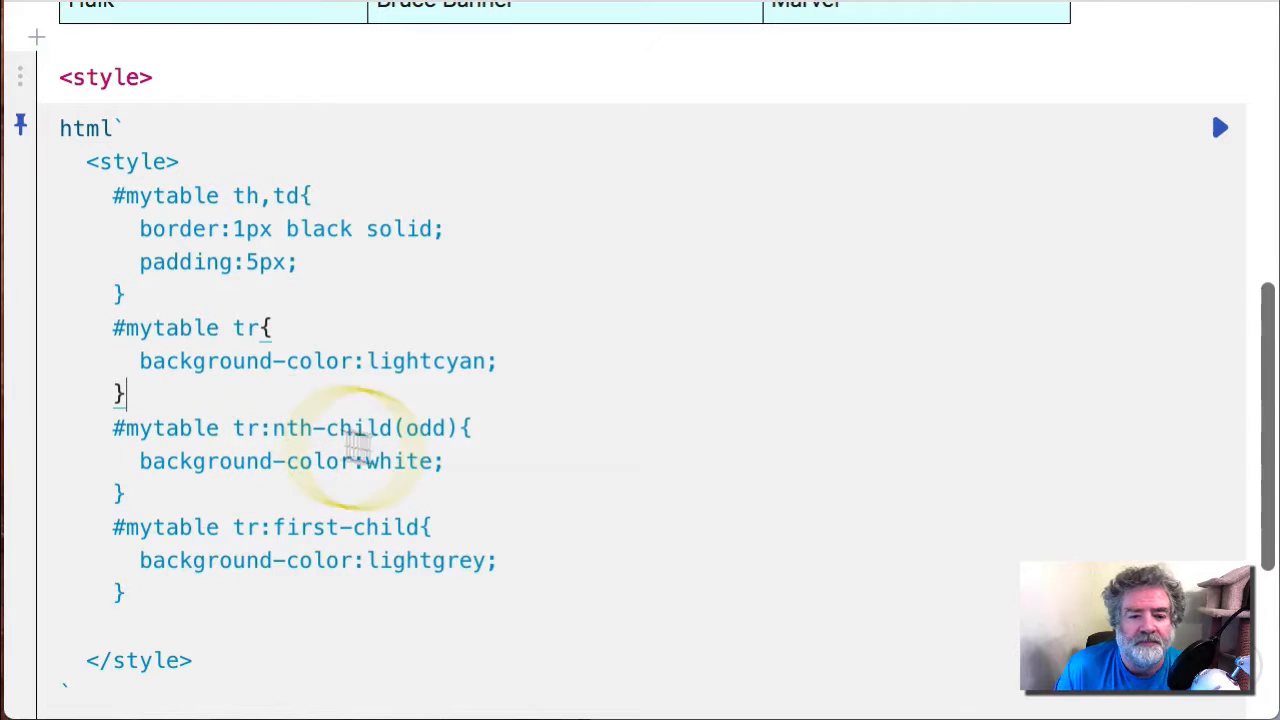
# - Begin an empty '#mytable tr:hover{}' rule after the last CSS rule
pyautogui.click(234, 430)
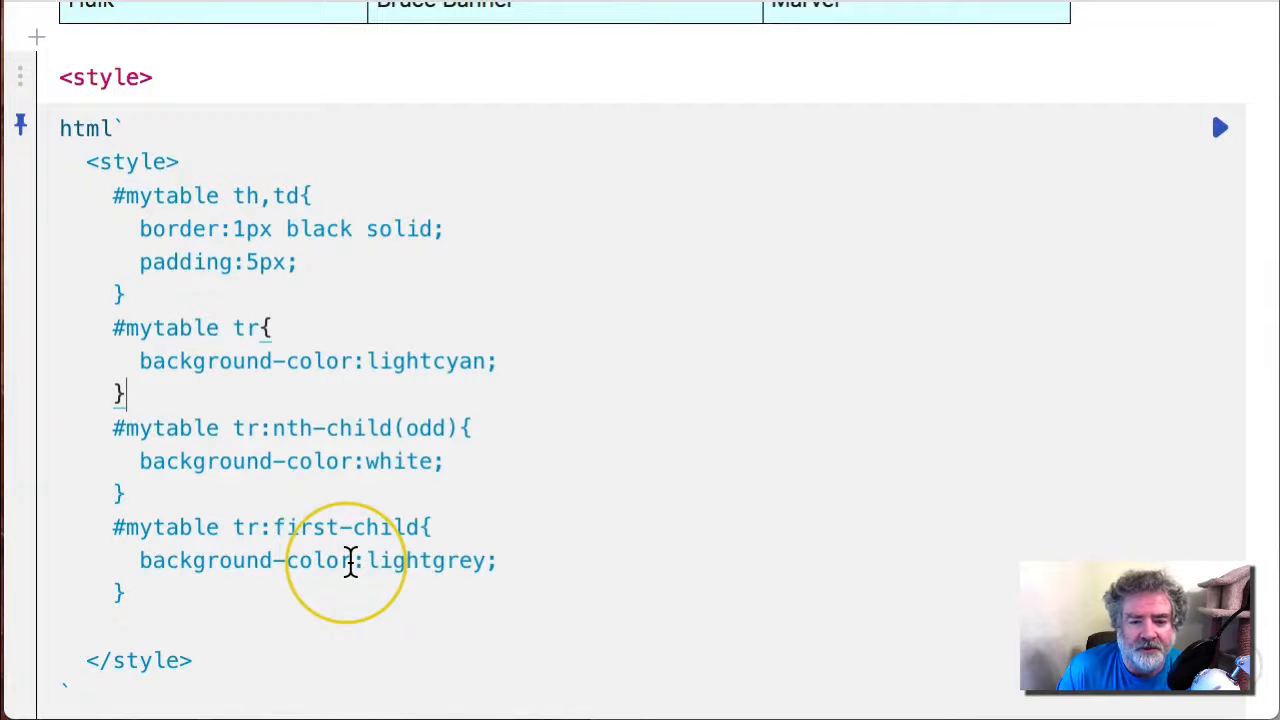
pyautogui.scroll(3, 780, 525)
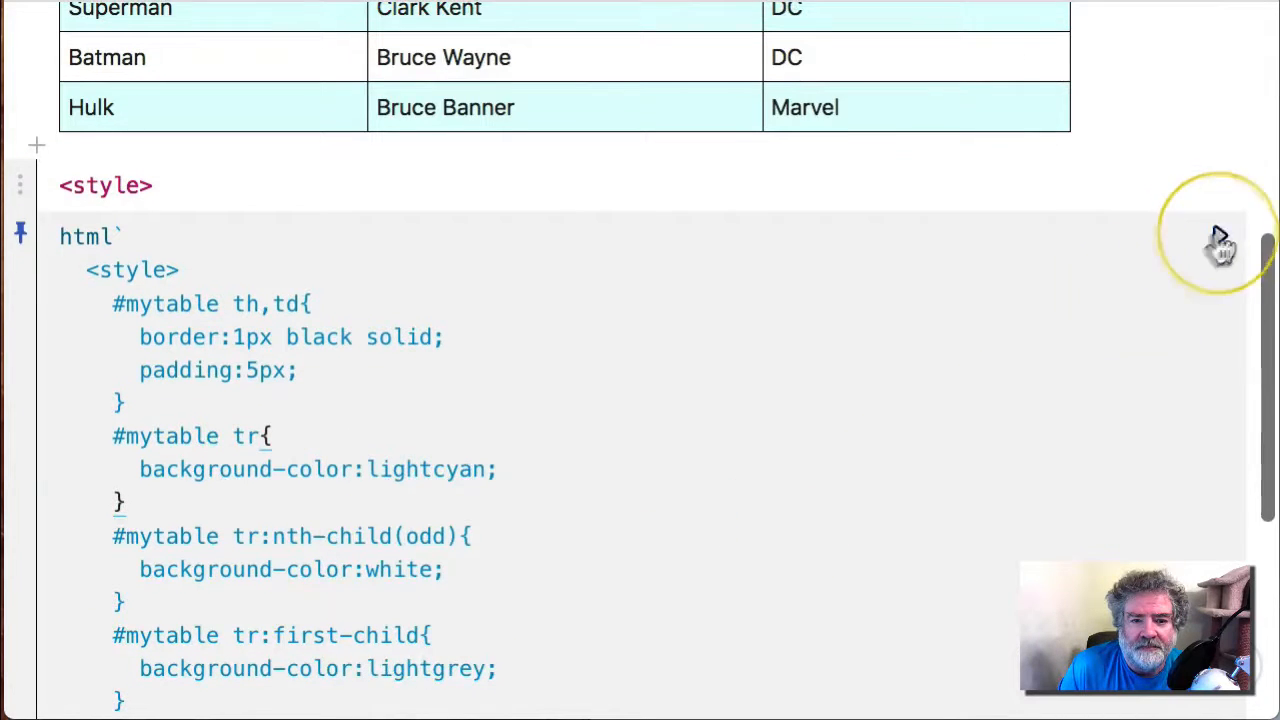
pyautogui.scroll(2, 976, 404)
pyautogui.scroll(1, 976, 404)
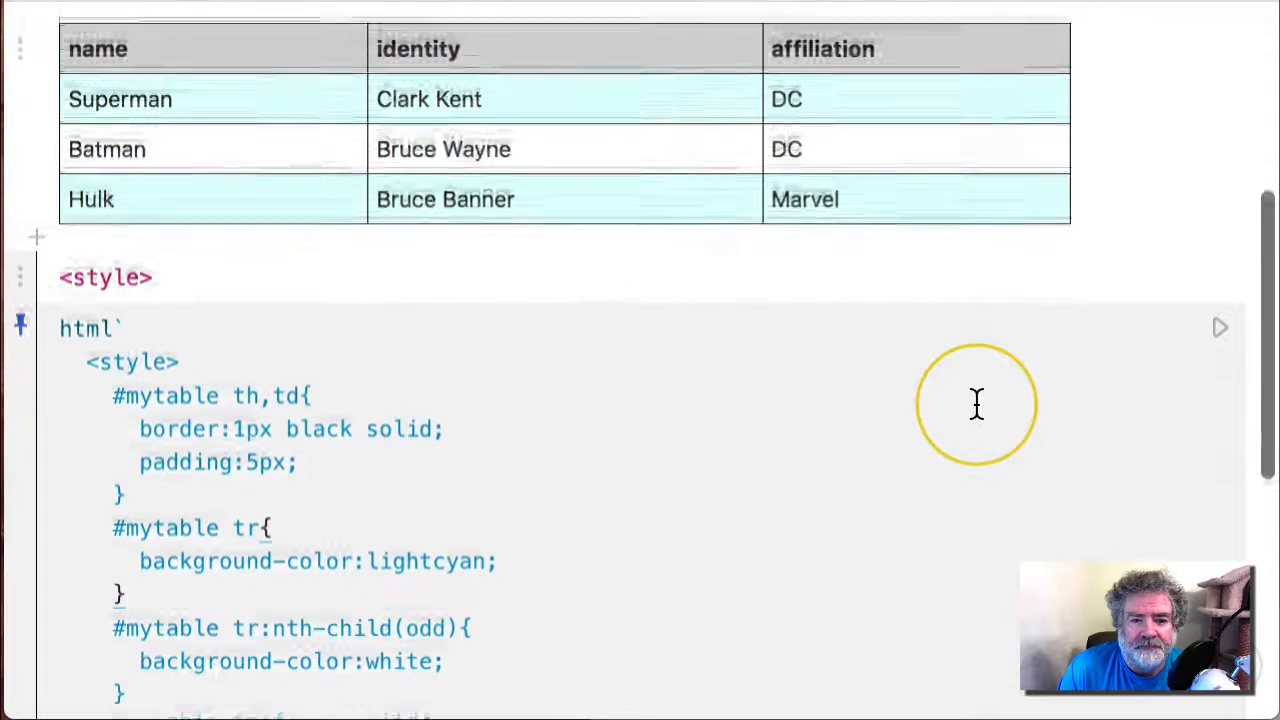
pyautogui.scroll(-1, 976, 404)
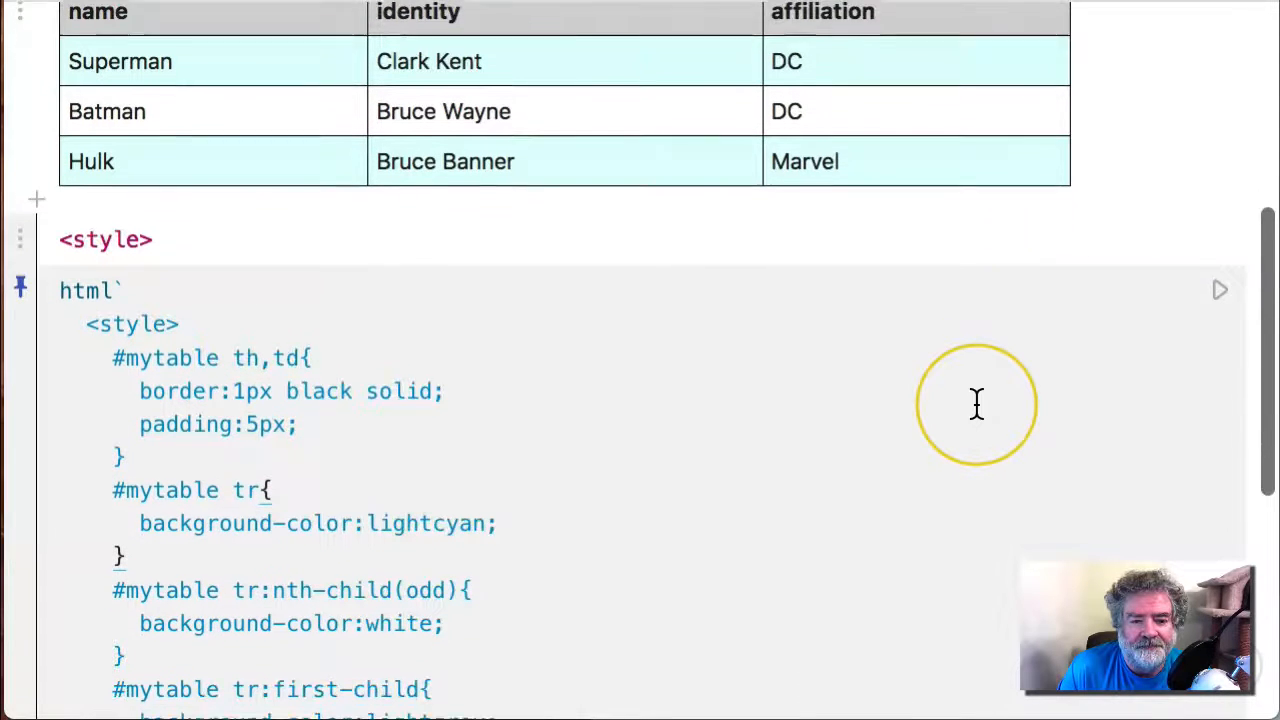
pyautogui.scroll(-1, 976, 404)
pyautogui.scroll(1, 976, 404)
pyautogui.scroll(-2, 976, 404)
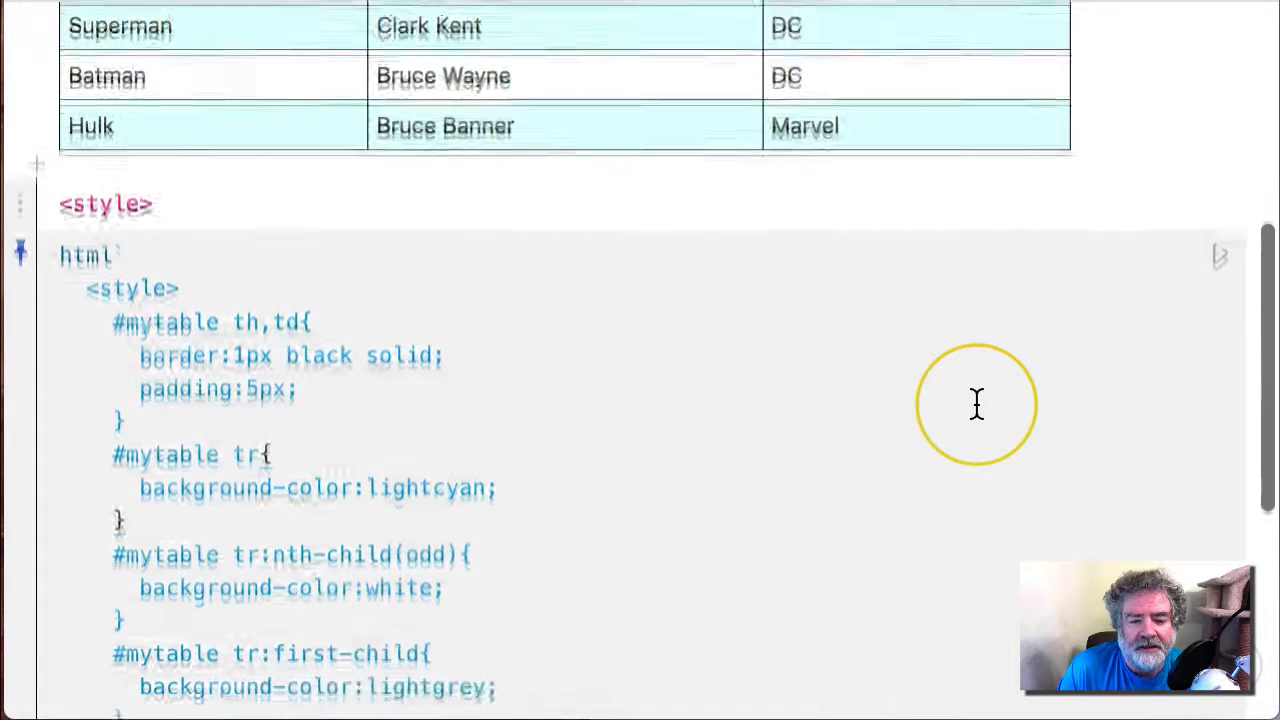
pyautogui.scroll(-2, 976, 404)
pyautogui.click(191, 623)
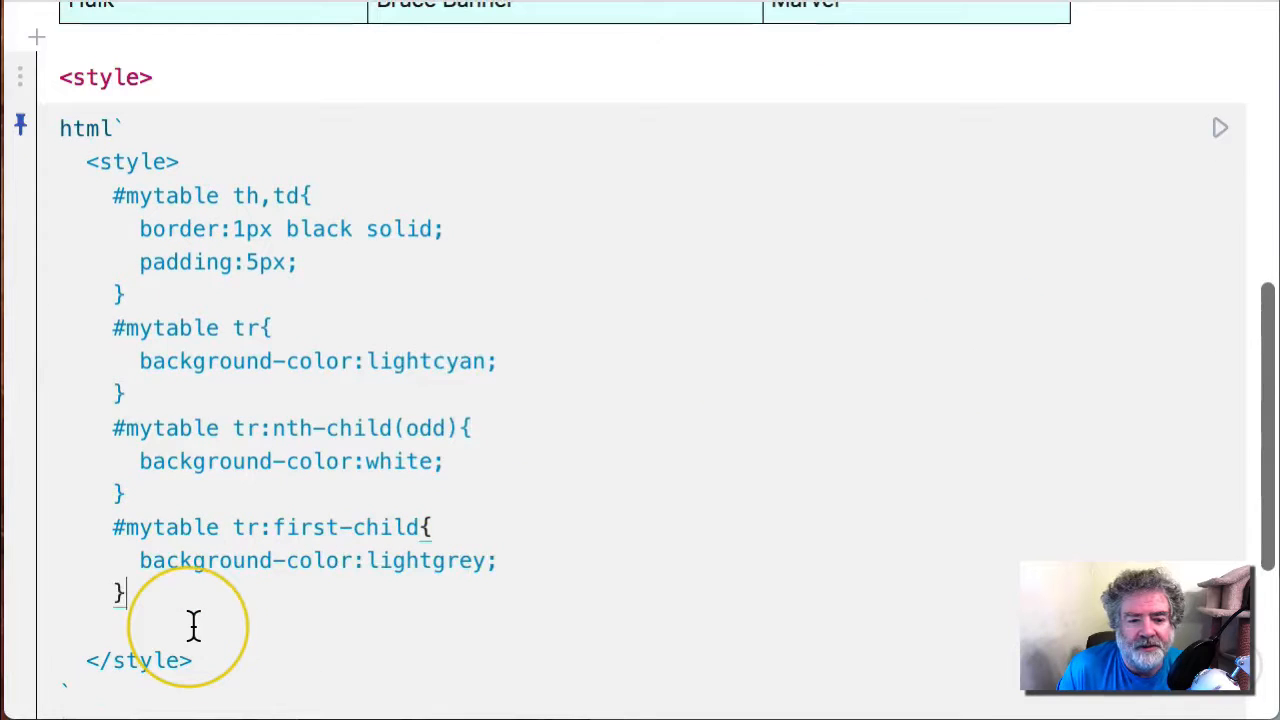
# - Complete the '#mytable tr:hover' rule with background-color yellow and re-run the style cell
pyautogui.press('Return')
pyautogui.press('Tab')
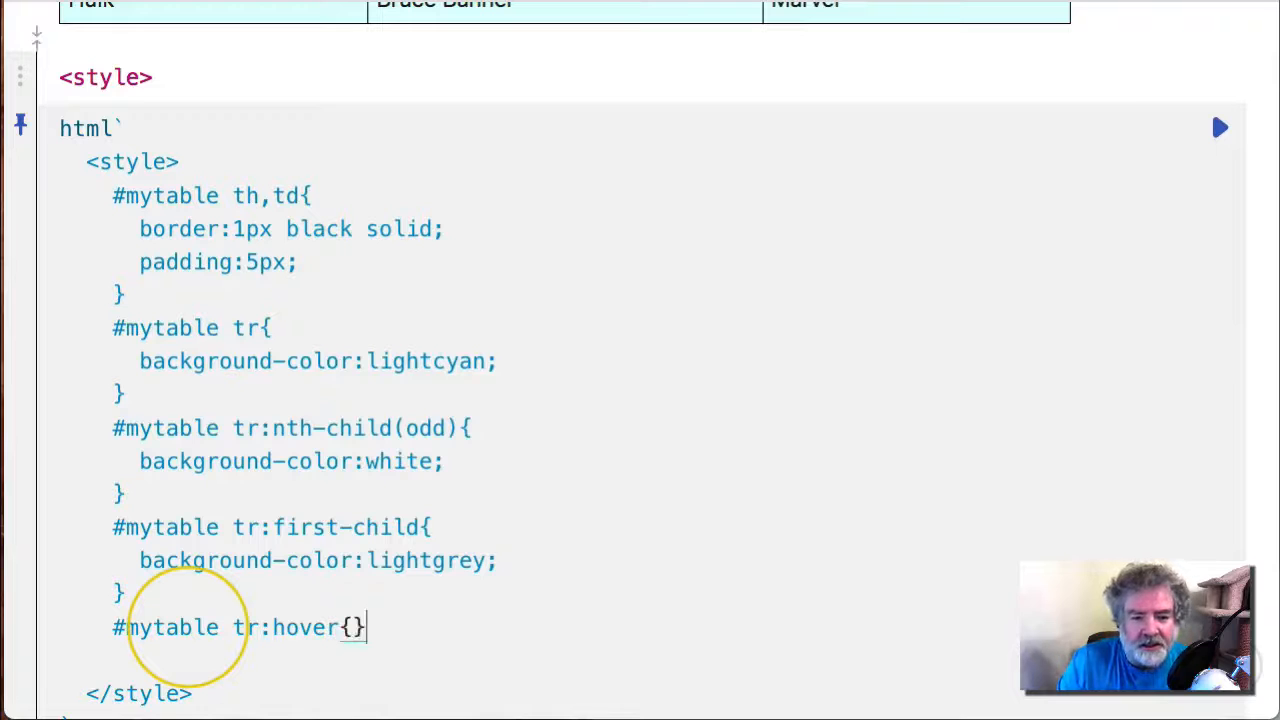
pyautogui.click(353, 627)
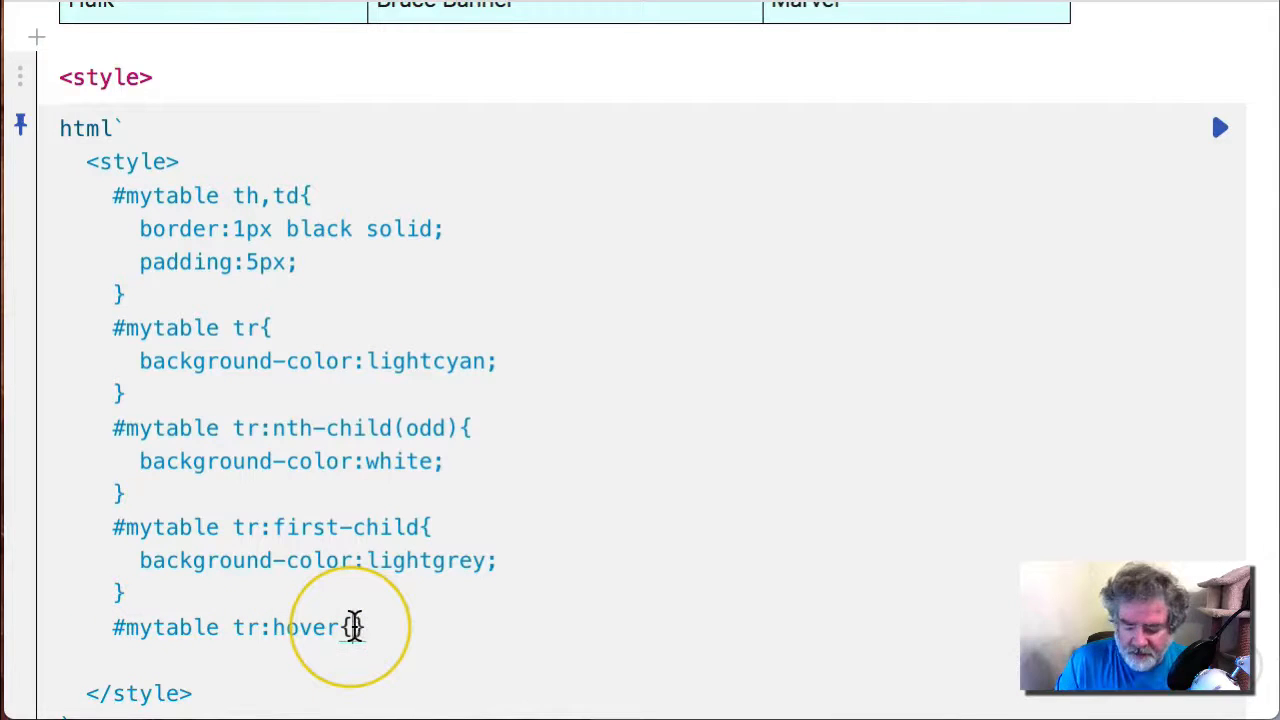
pyautogui.press('Return')
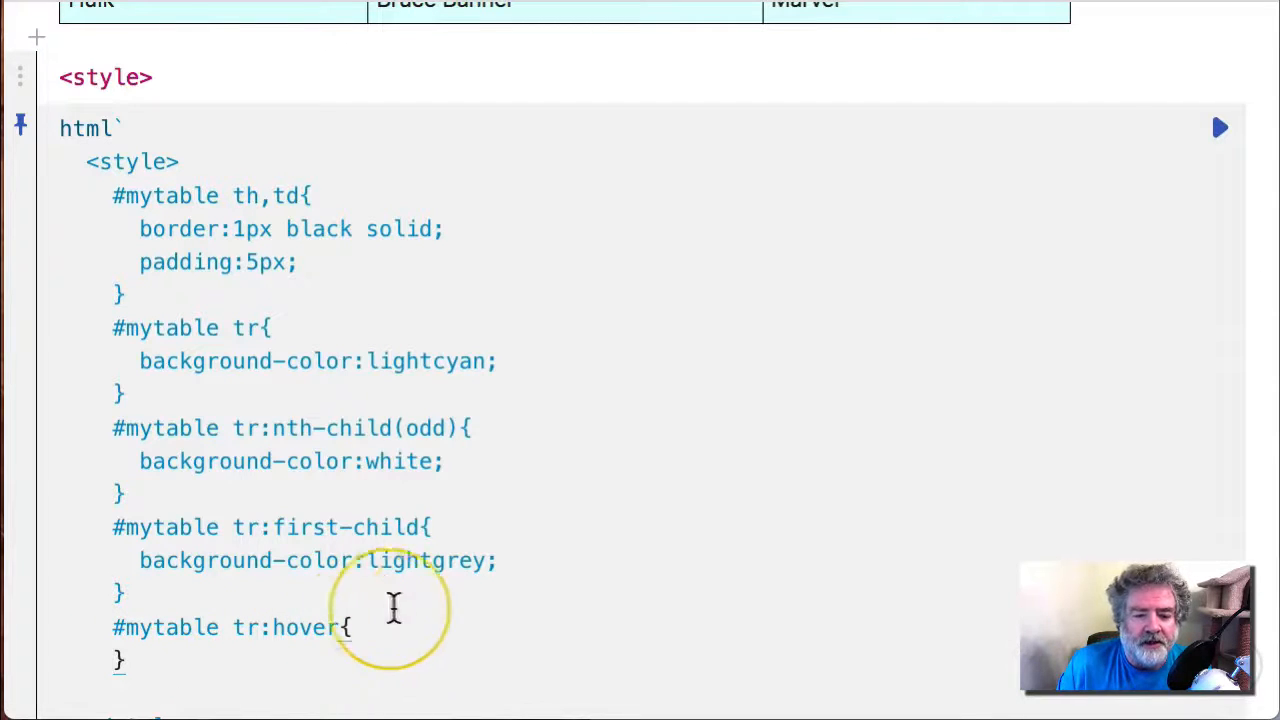
pyautogui.press('Return')
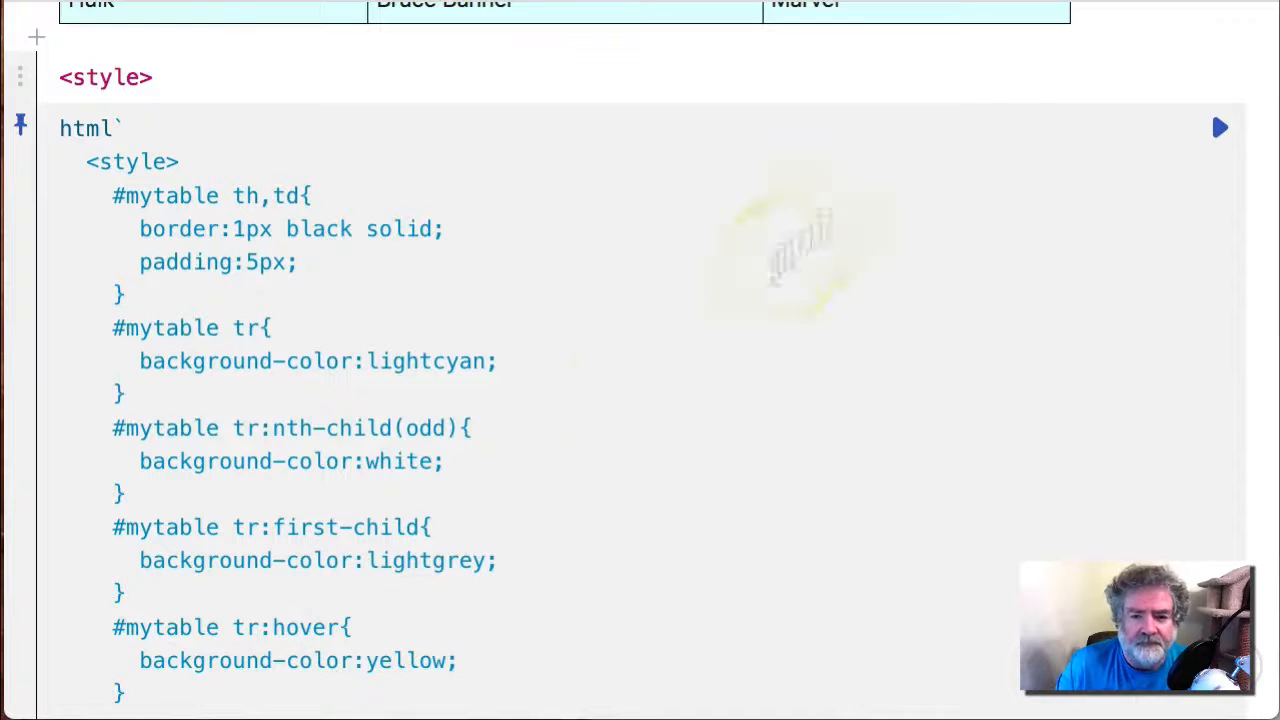
pyautogui.click(1220, 127)
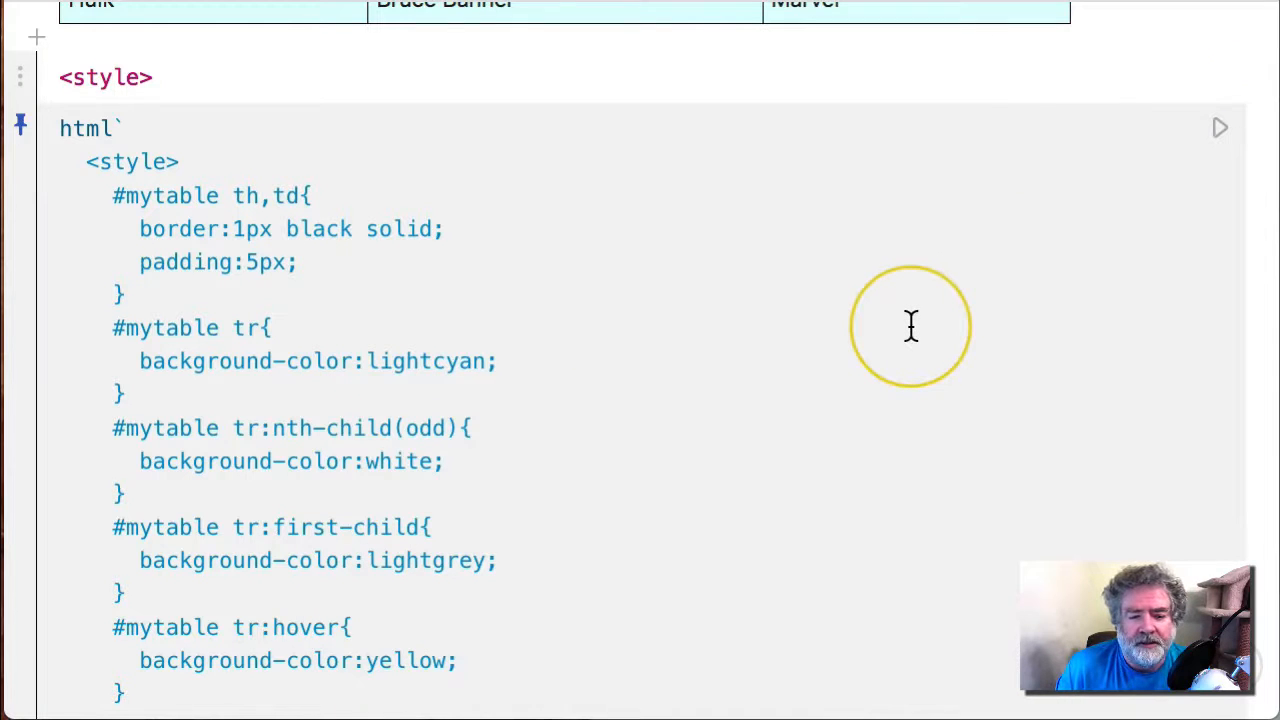
pyautogui.scroll(5, 910, 326)
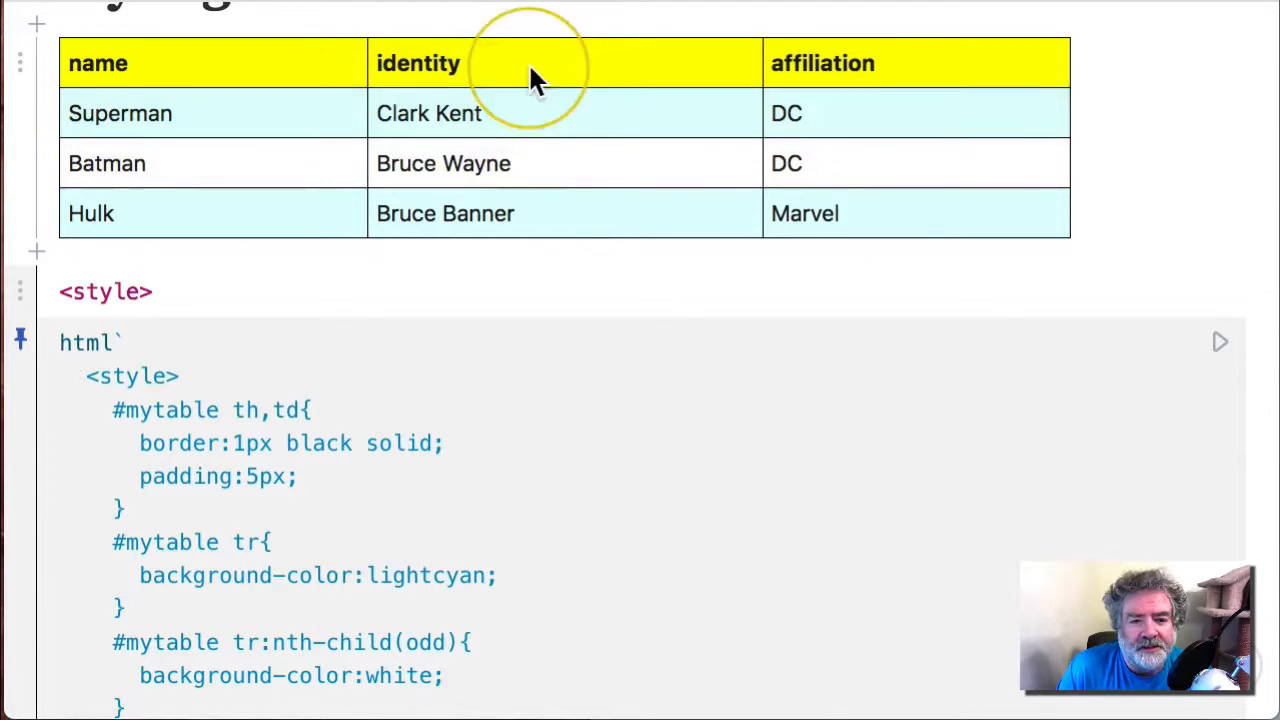
pyautogui.scroll(-5, 591, 170)
pyautogui.scroll(-3, 591, 170)
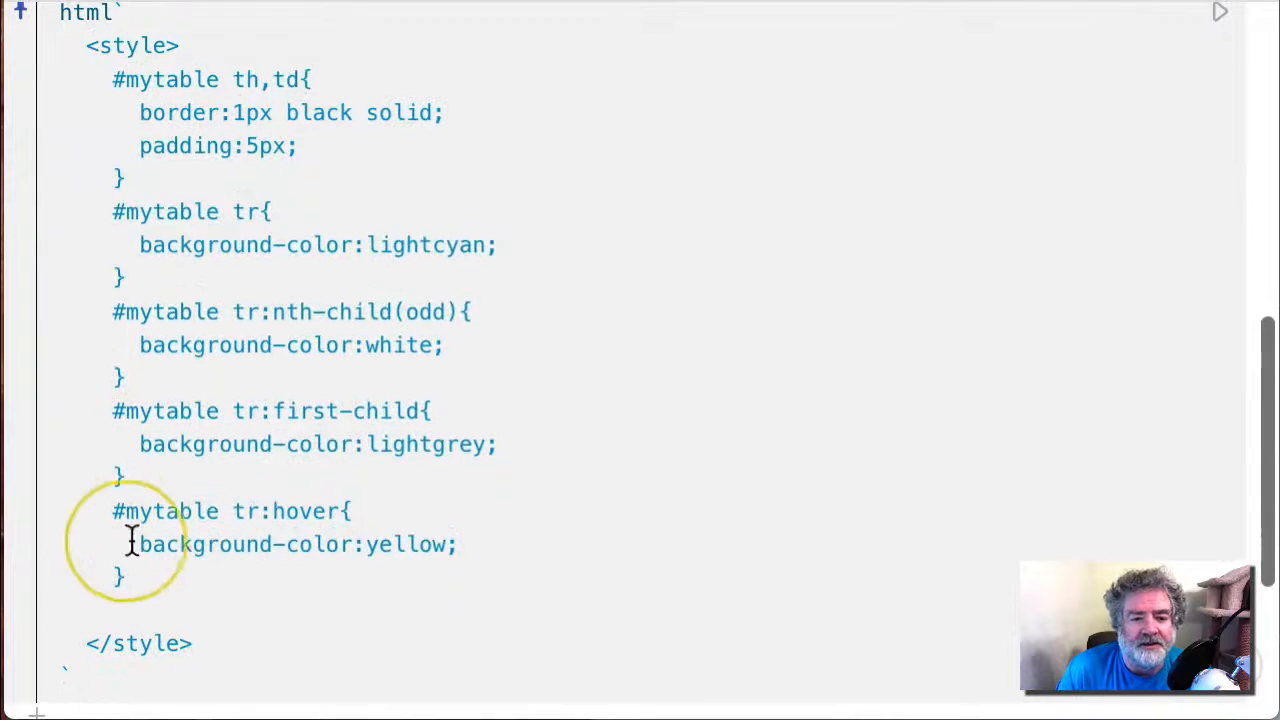
pyautogui.moveTo(113, 511); pyautogui.dragTo(152, 582)
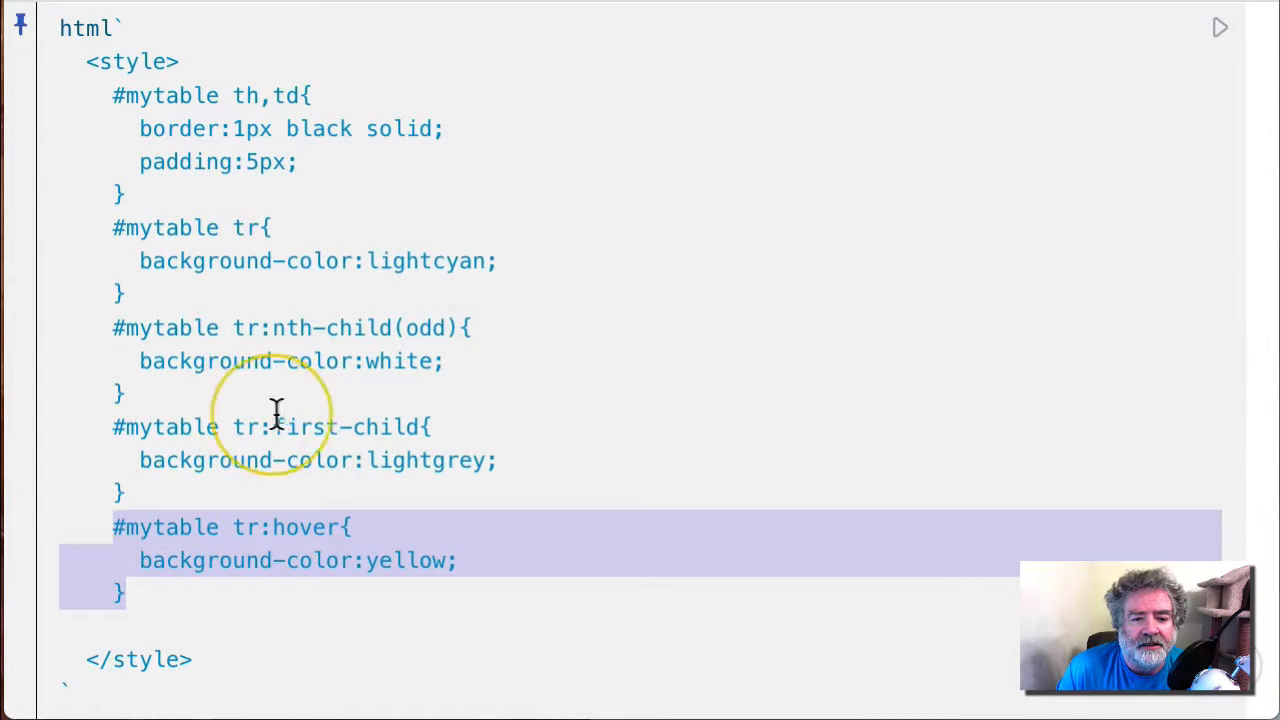
pyautogui.moveTo(112, 427); pyautogui.dragTo(130, 492)
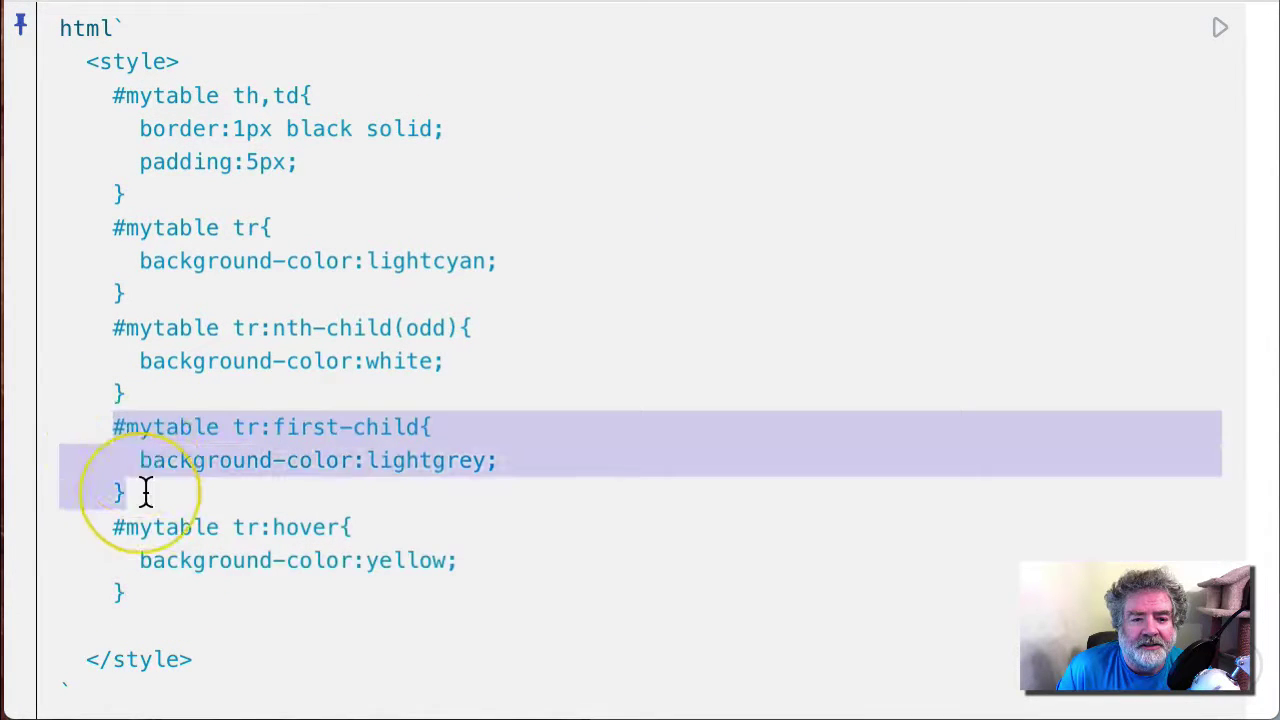
pyautogui.click(50, 430)
pyautogui.moveTo(112, 427); pyautogui.dragTo(160, 488)
pyautogui.hotkey('ctrl', 'c')
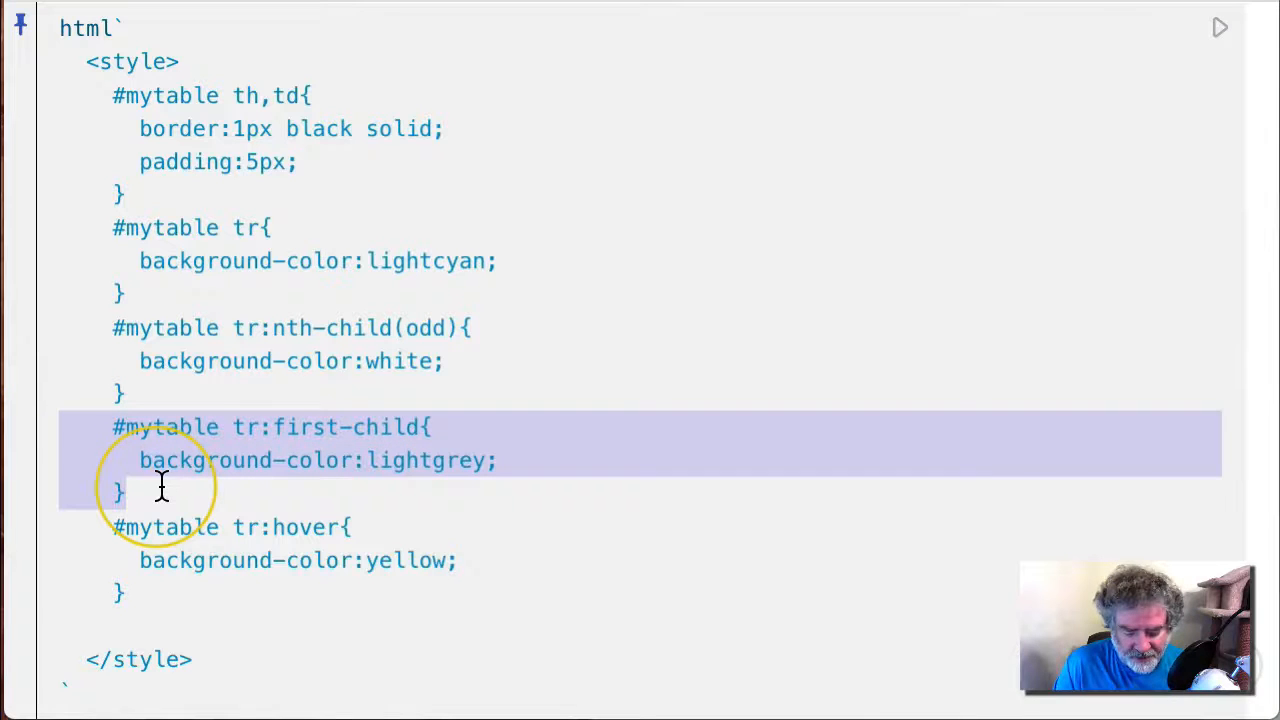
# - Paste the first-child rule after the hover rule and delete the original copy
pyautogui.click(143, 590)
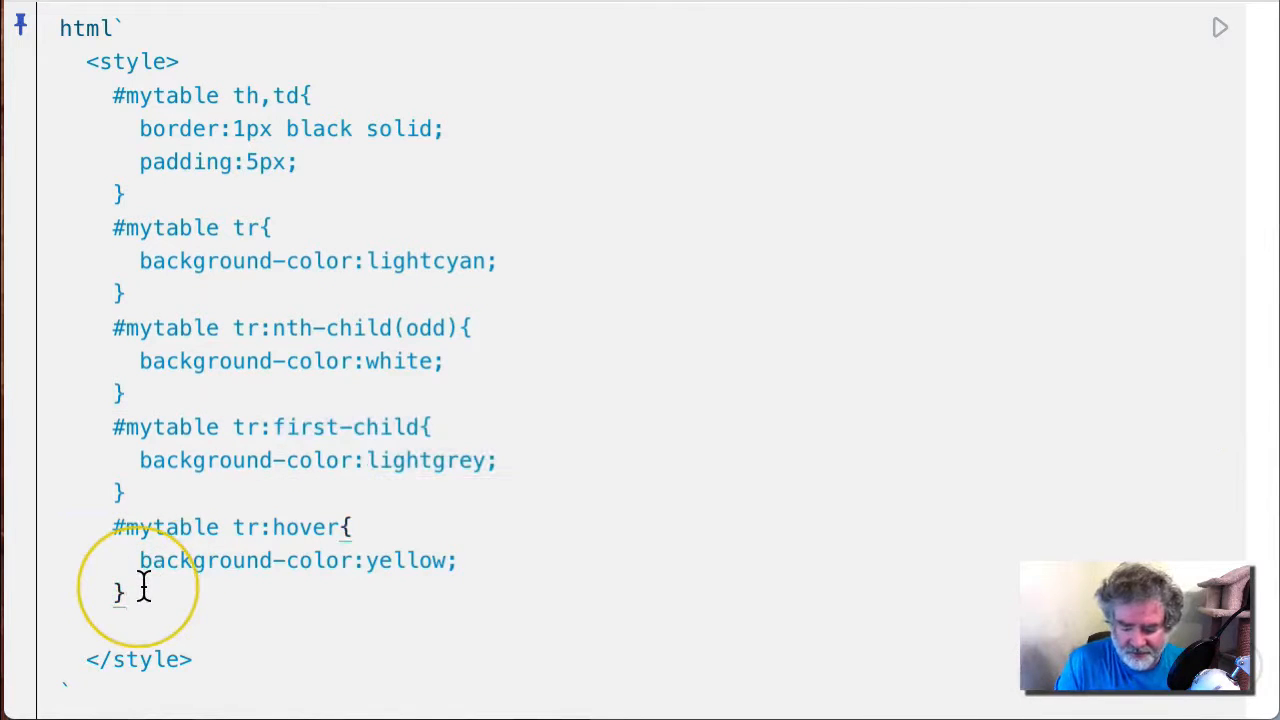
pyautogui.press('Return')
pyautogui.hotkey('ctrl', 'v')
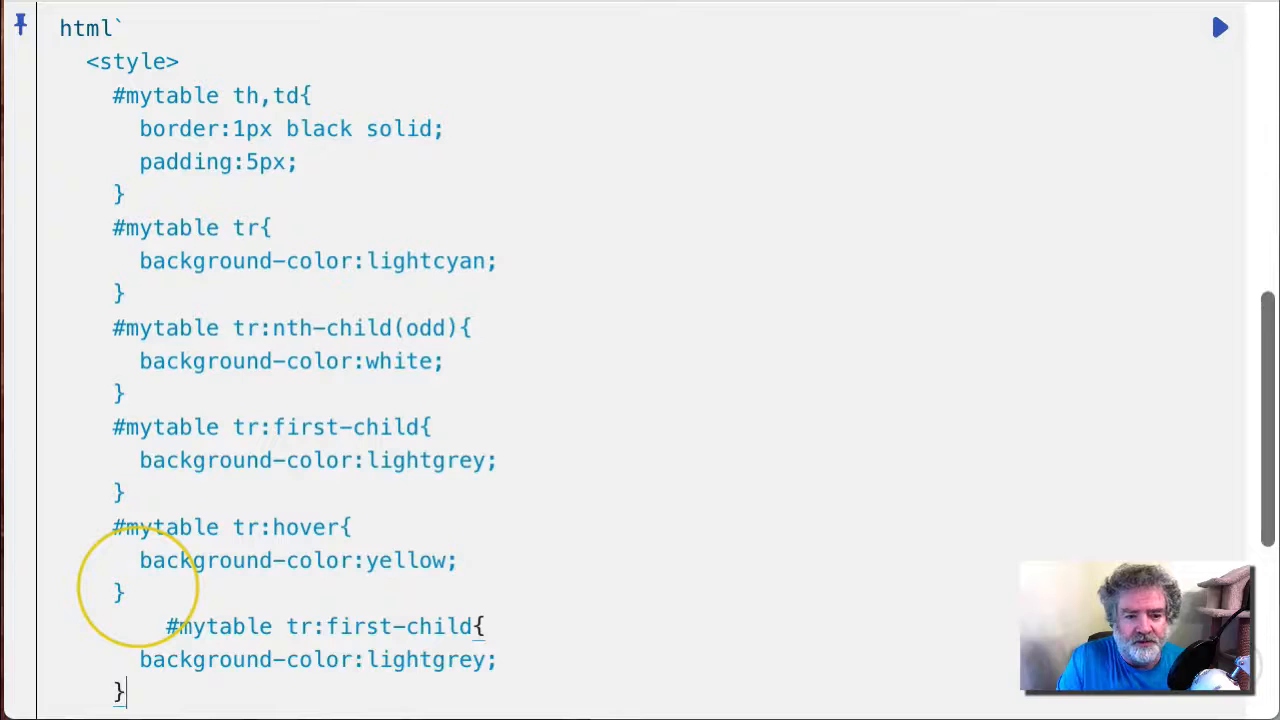
pyautogui.click(165, 626)
pyautogui.press('BackSpace')
pyautogui.press('BackSpace')
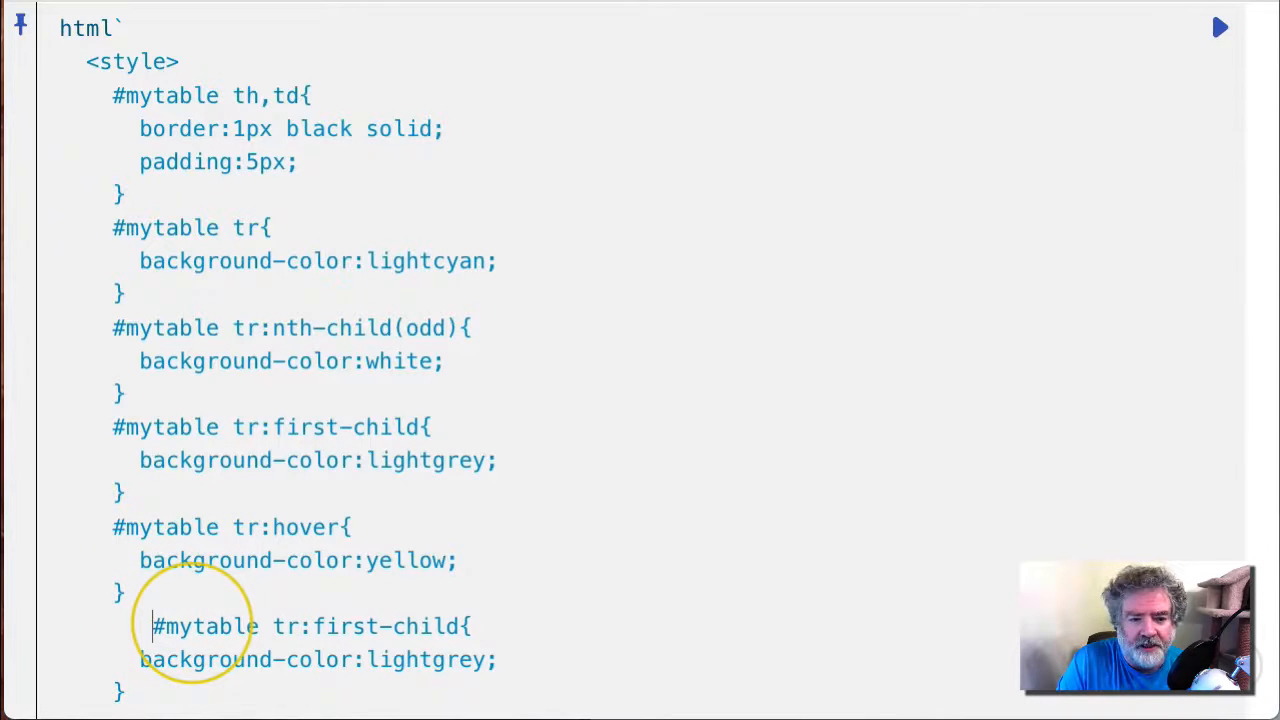
pyautogui.moveTo(127, 492); pyautogui.dragTo(27, 432)
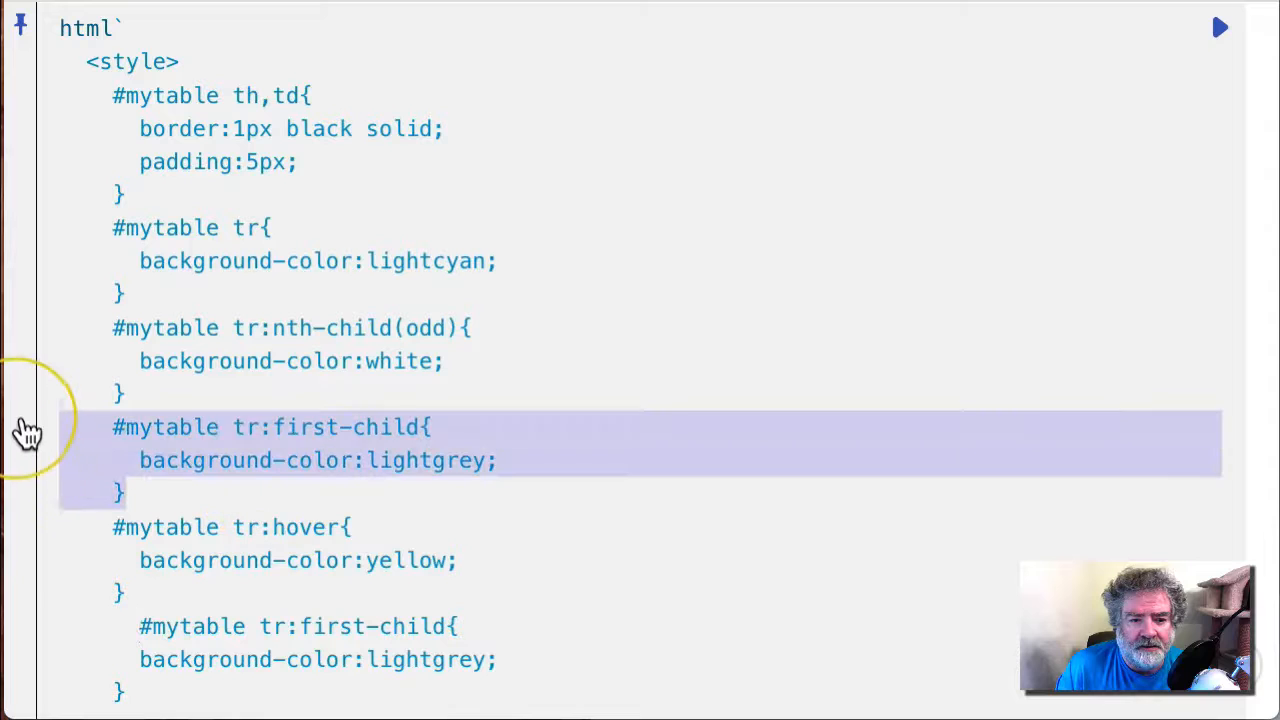
pyautogui.press('BackSpace')
pyautogui.press('BackSpace')
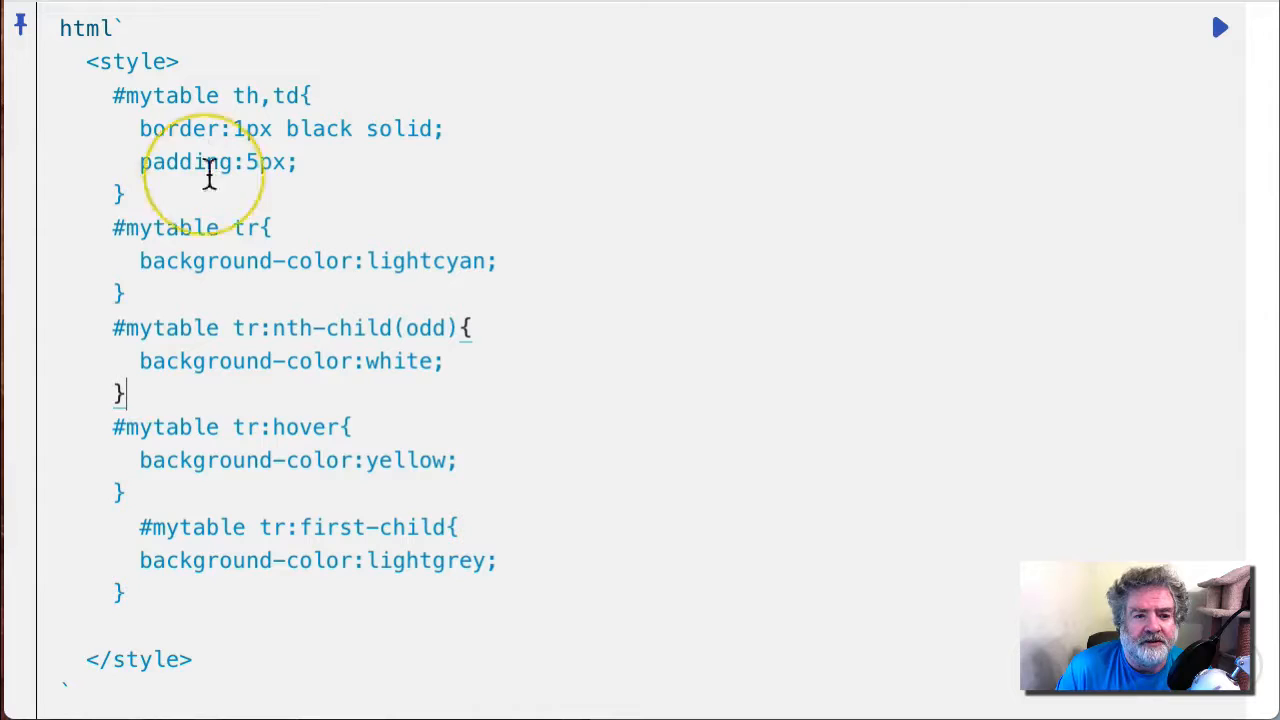
# - Fix stray spacing before '#mytable tr' and the moved first-child selector's indent
pyautogui.click(117, 228)
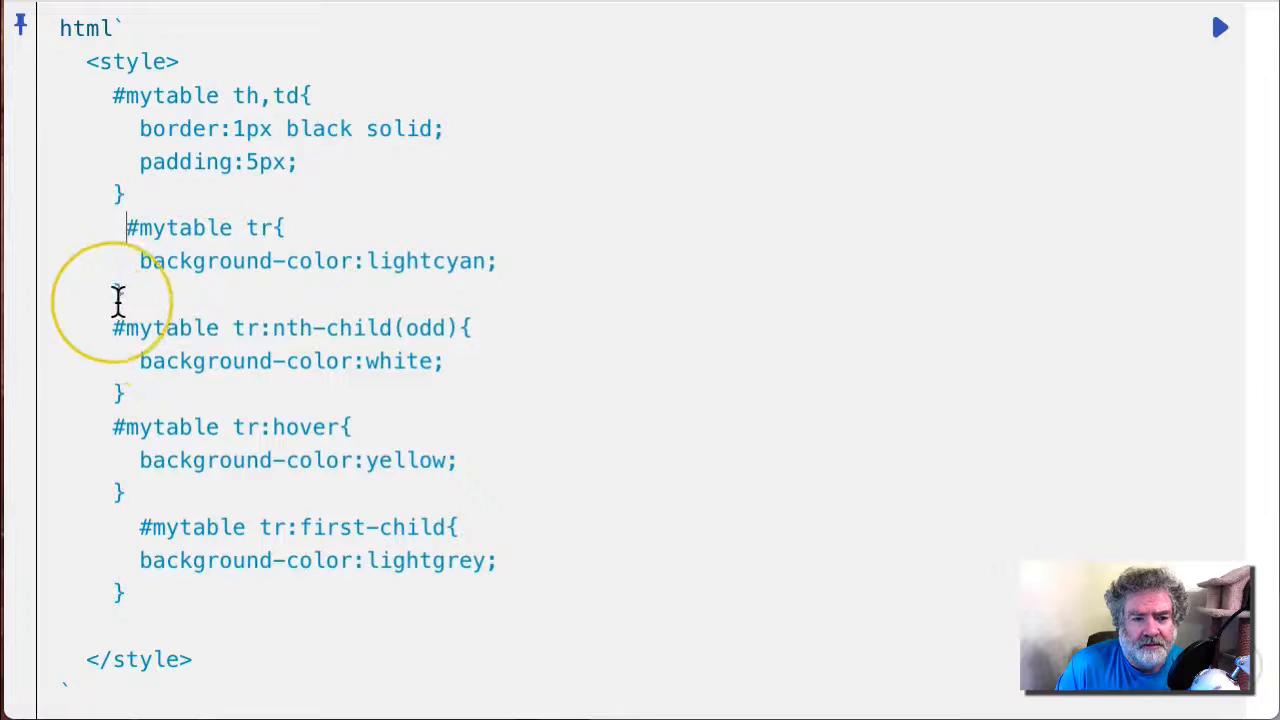
pyautogui.press('BackSpace')
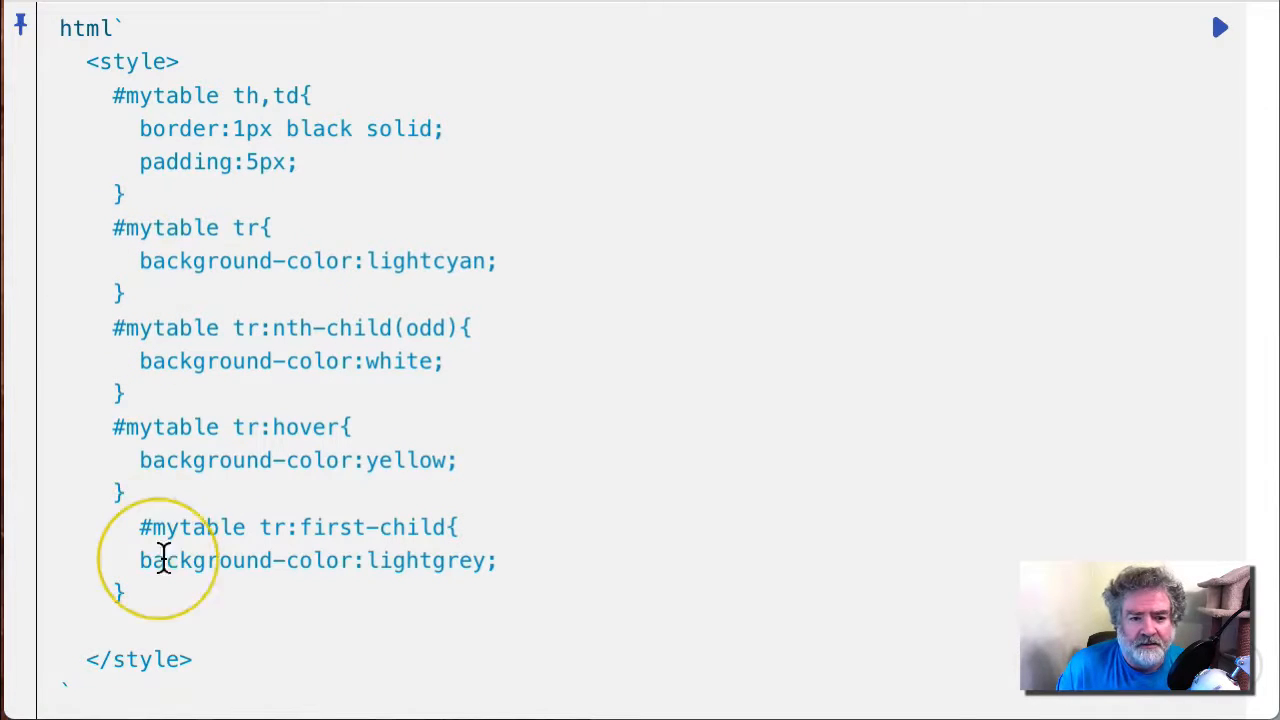
pyautogui.click(140, 527)
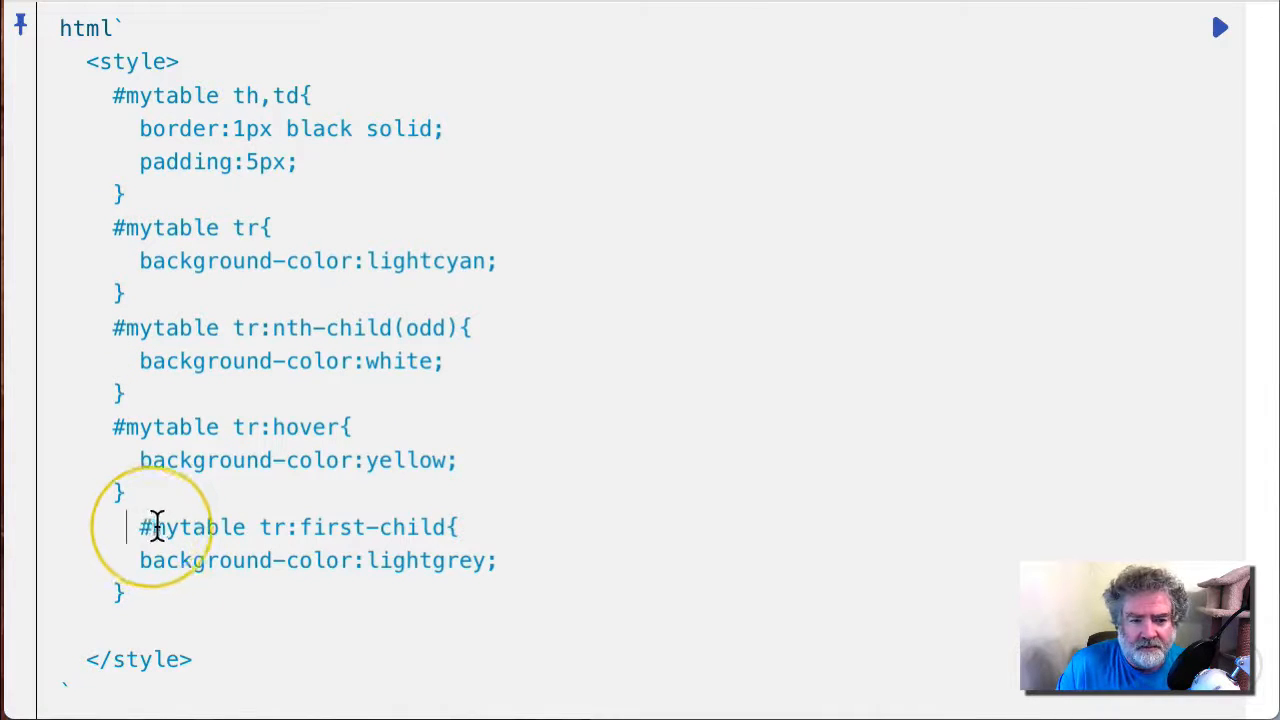
pyautogui.press('BackSpace')
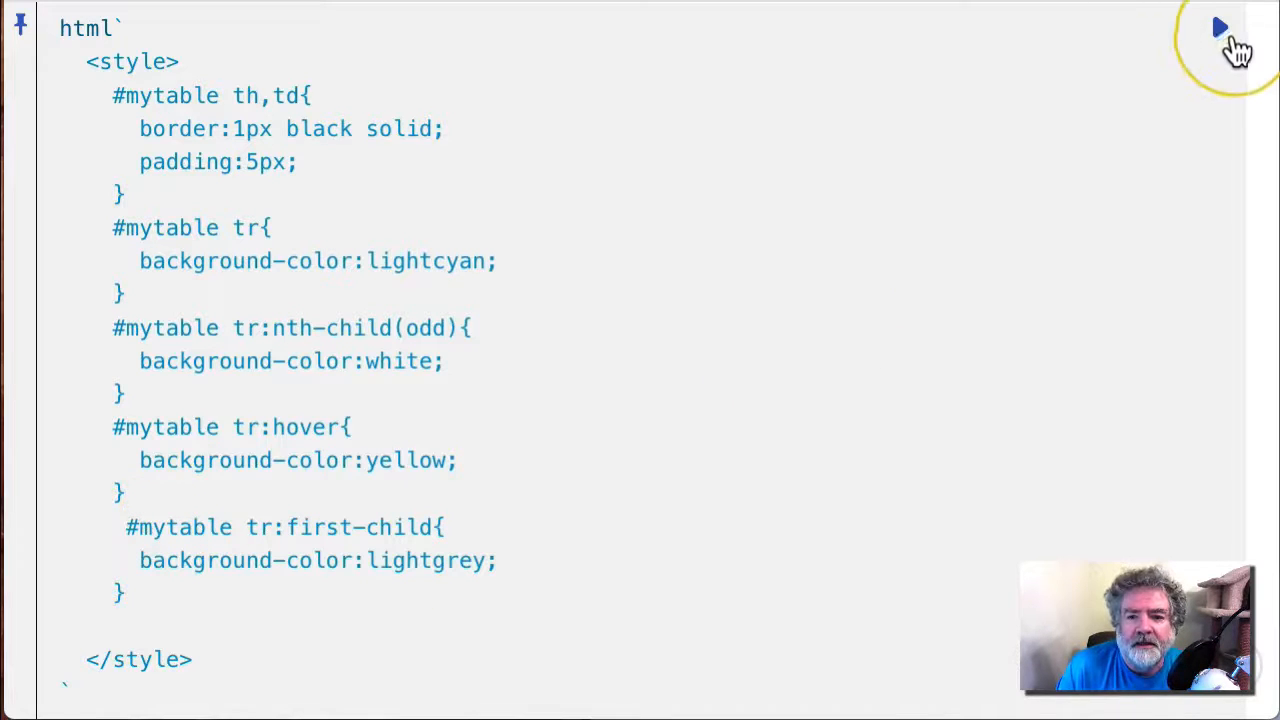
# - Re-run the style cell so the grey header stays while hovered body rows turn yellow
pyautogui.click(1222, 38)
pyautogui.scroll(5, 1100, 330)
pyautogui.scroll(3, 1110, 330)
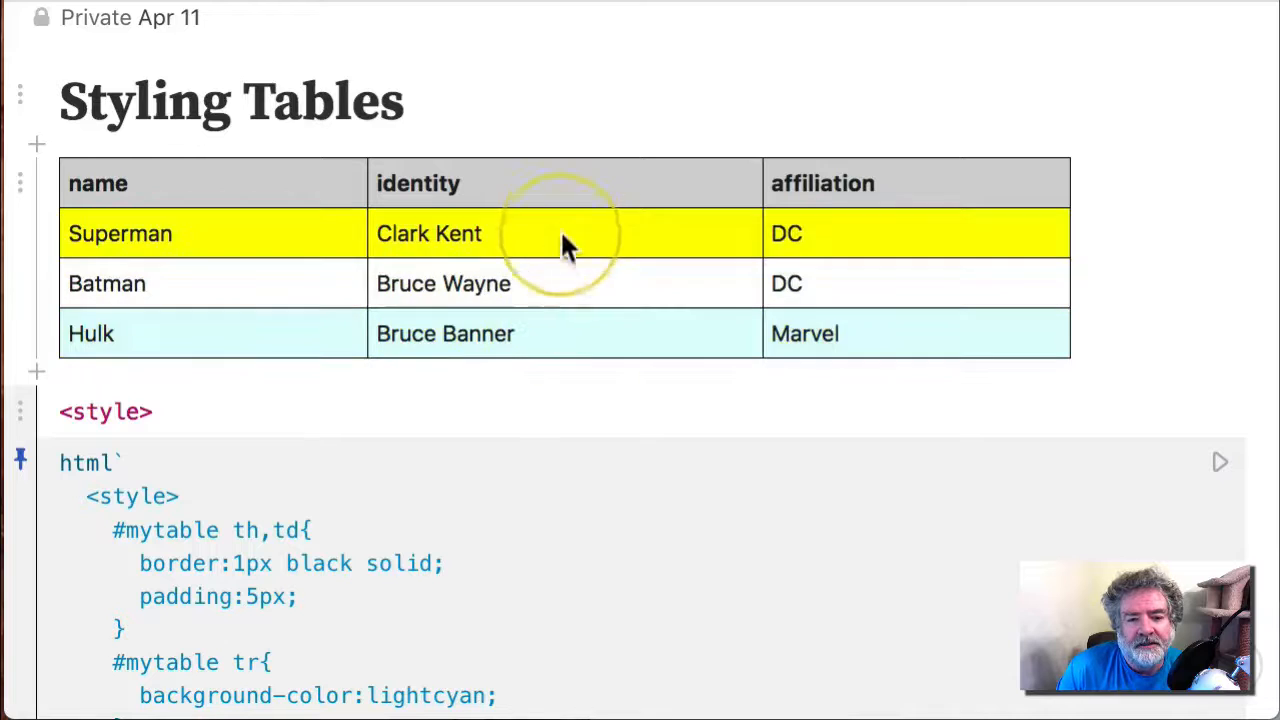
pyautogui.scroll(-5, 660, 380)
pyautogui.scroll(-5, 660, 380)
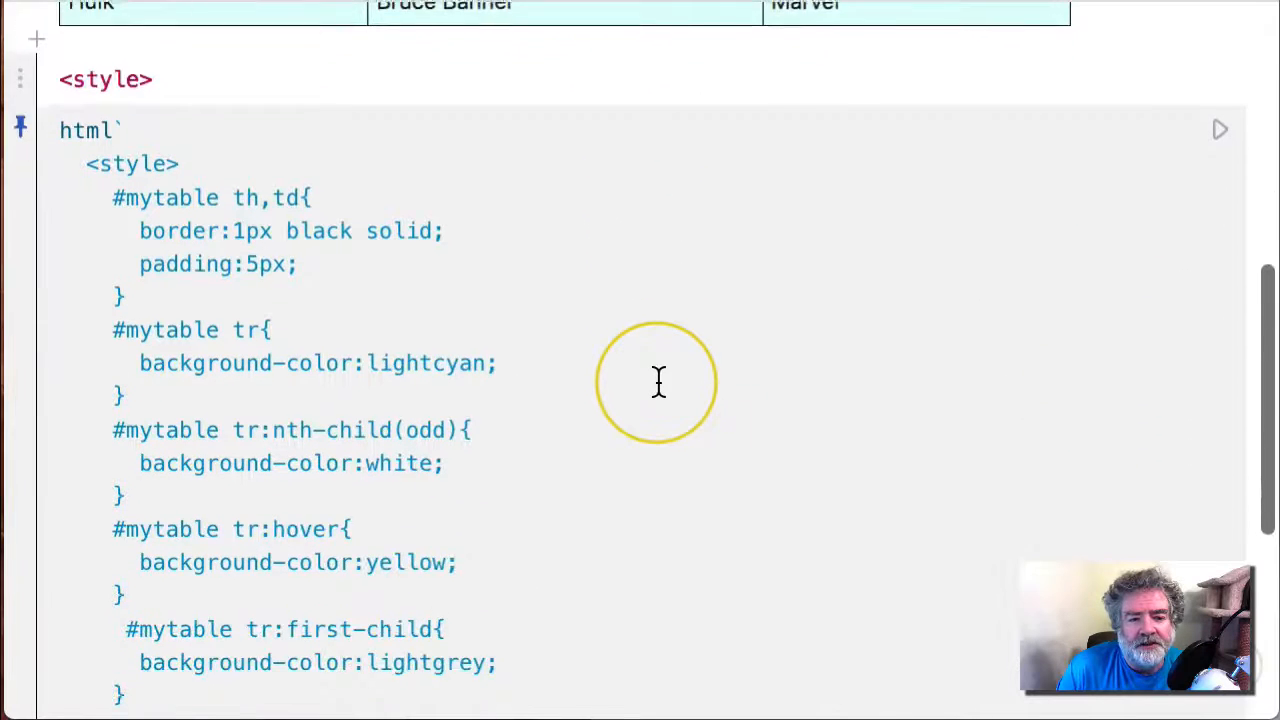